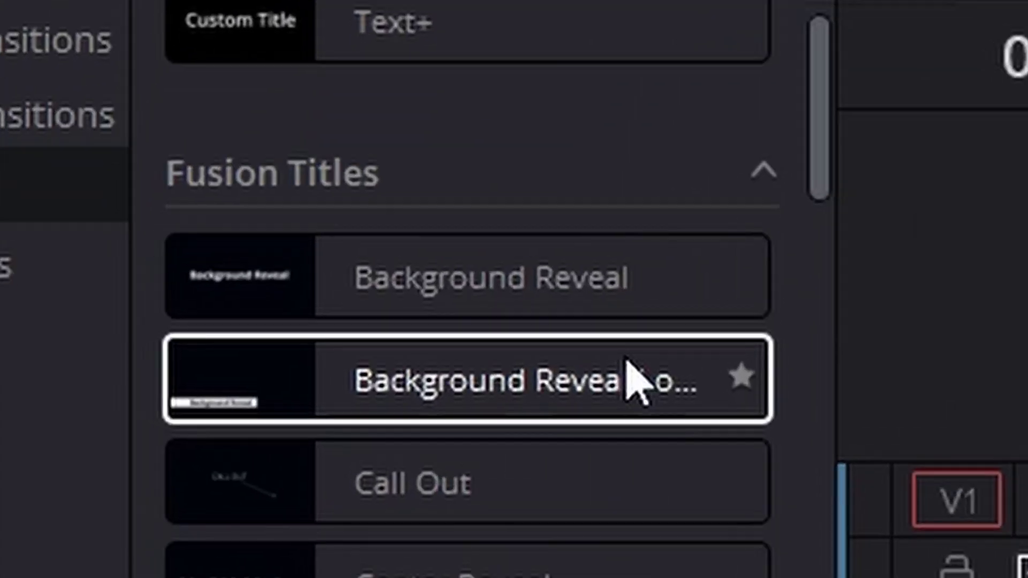
Add the Background Reveal title from the Fusion Titles to the timeline and play it back.
left_click_drag(353, 272, 367, 309)
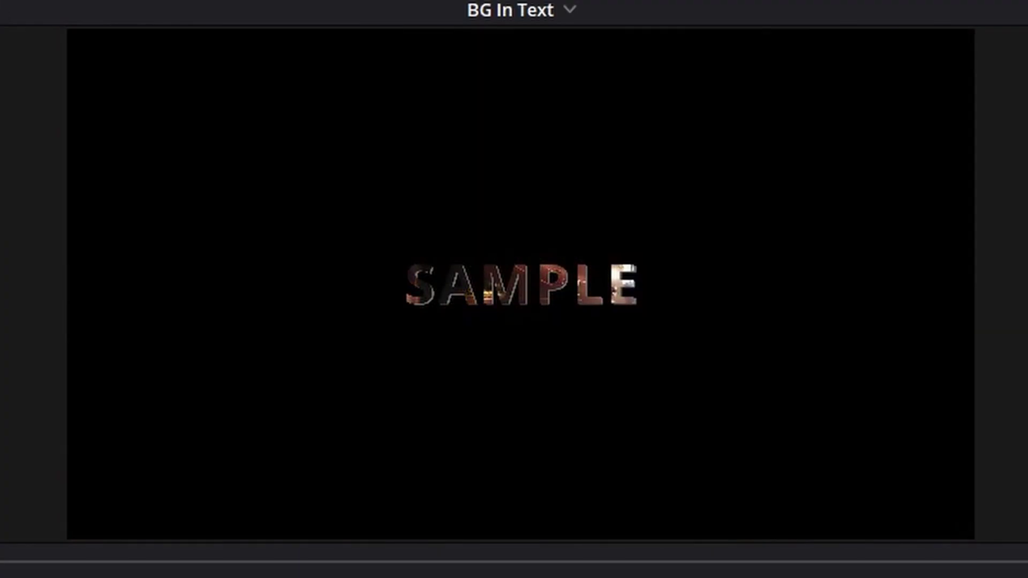
key("space")
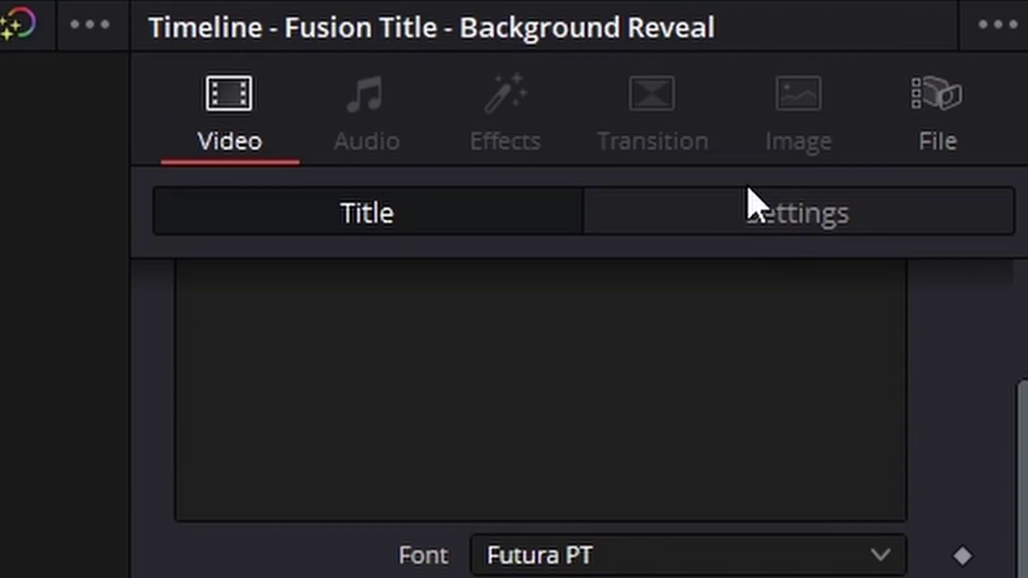
Add a keyframe for the Background Reveal title's Zoom in its transform settings.
left_click(830, 220)
left_click(913, 355)
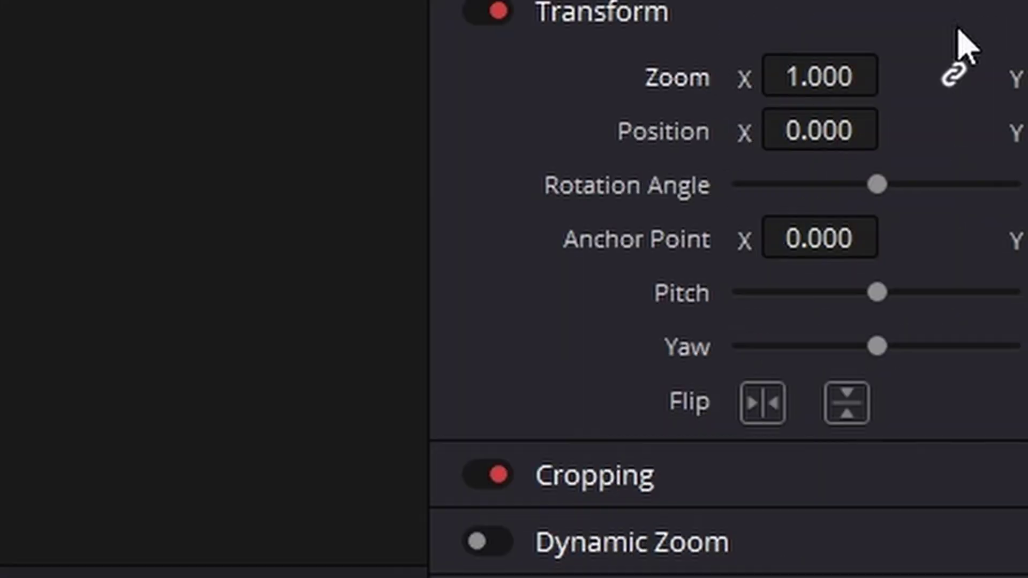
Set the title's text size to 0.5 and increase its Zoom until the footage fills the frame.
left_click(461, 155)
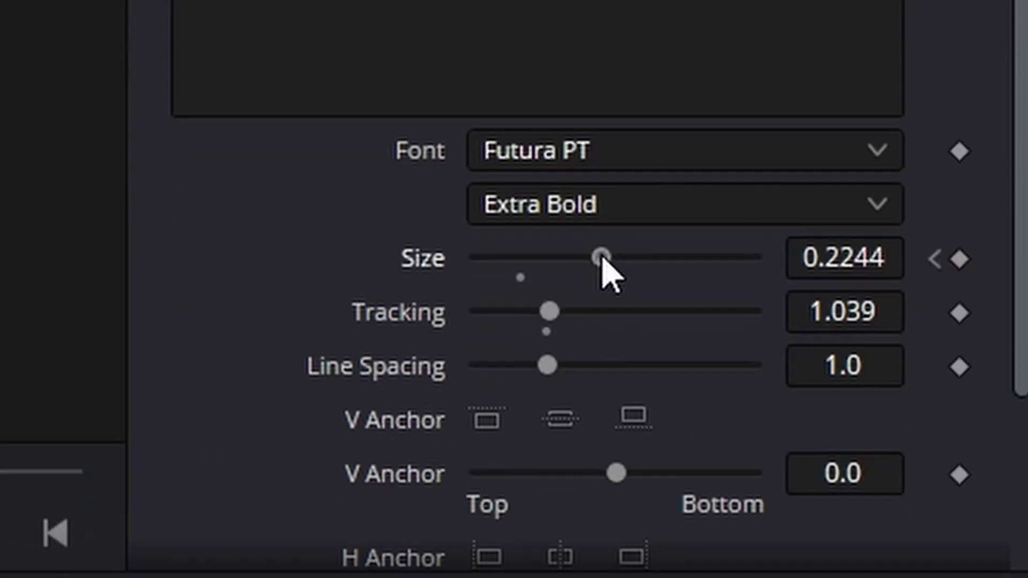
left_click_drag(602, 254, 800, 225)
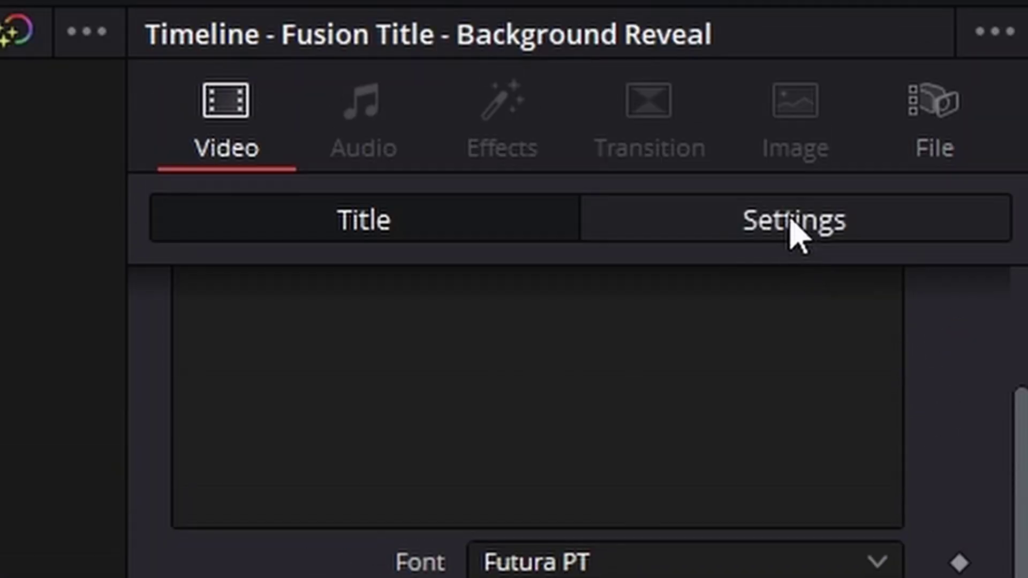
left_click(794, 48)
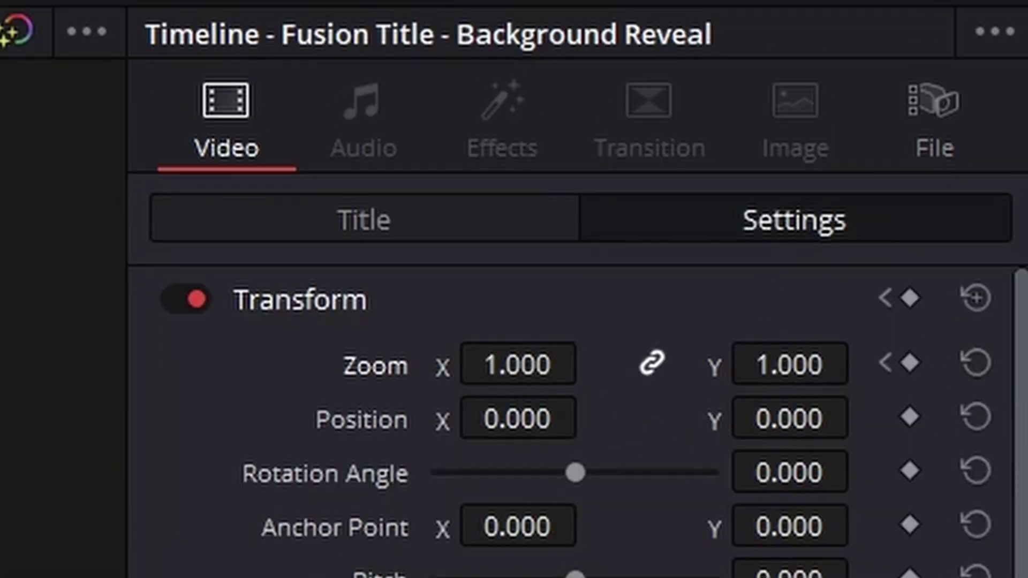
left_click_drag(517, 364, 657, 364)
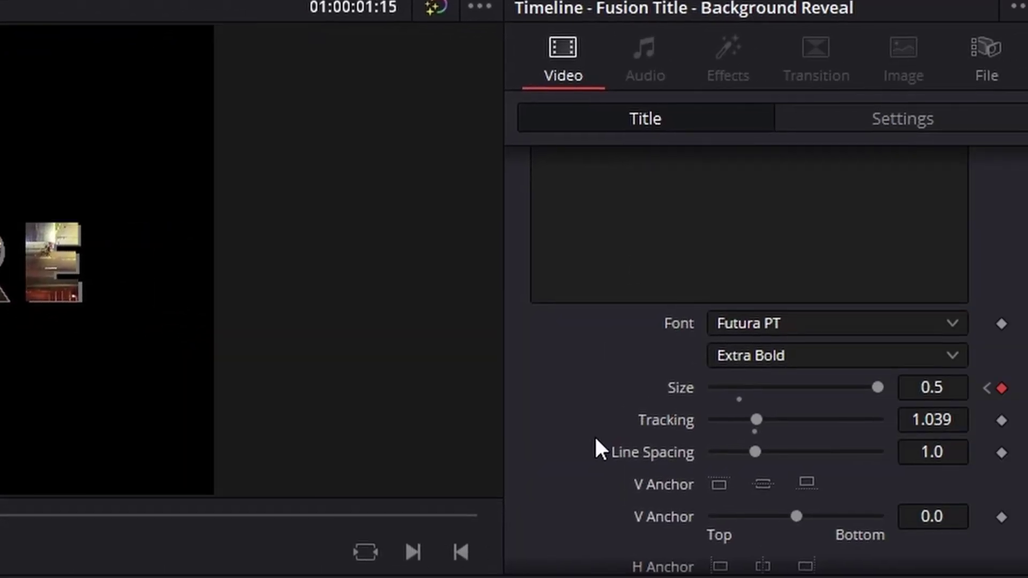
Set the alpha of the title's Background Color to 0.6.
scroll(594, 435, "down", 4)
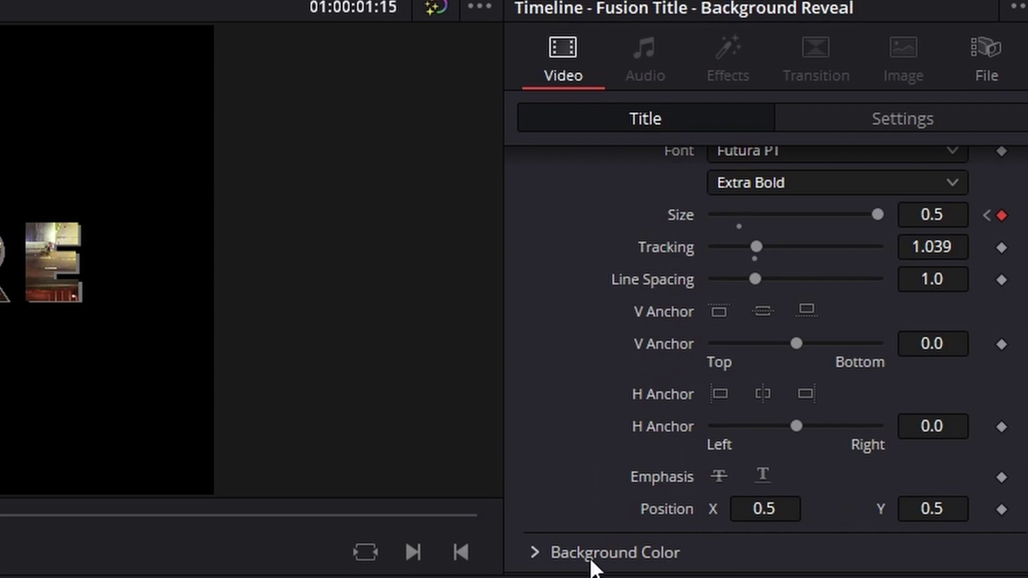
left_click(538, 553)
scroll(593, 376, "down", 3)
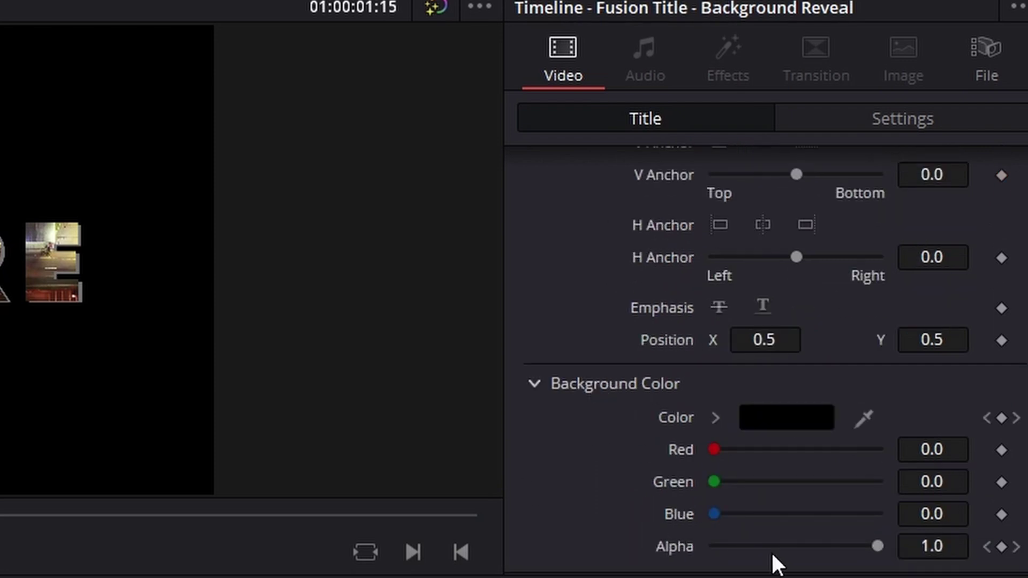
left_click_drag(772, 549, 676, 539)
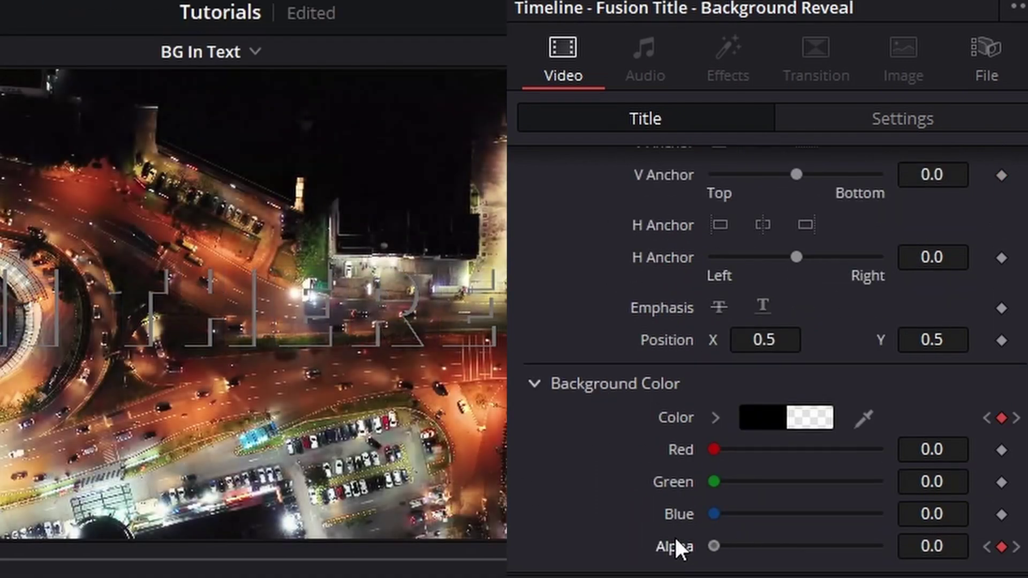
left_click_drag(717, 541, 963, 549)
double_click(920, 544)
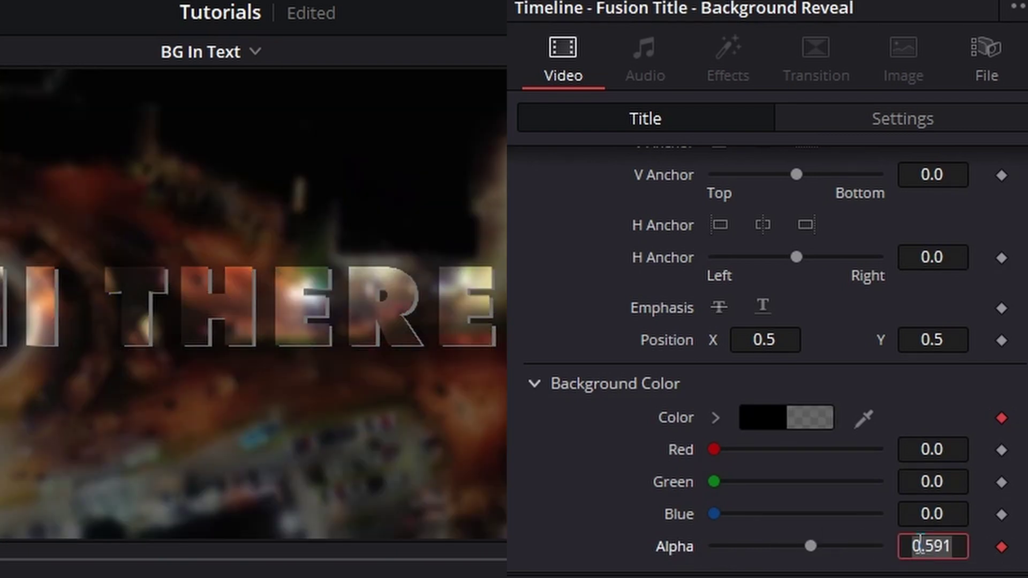
type("0.6")
key("Return")
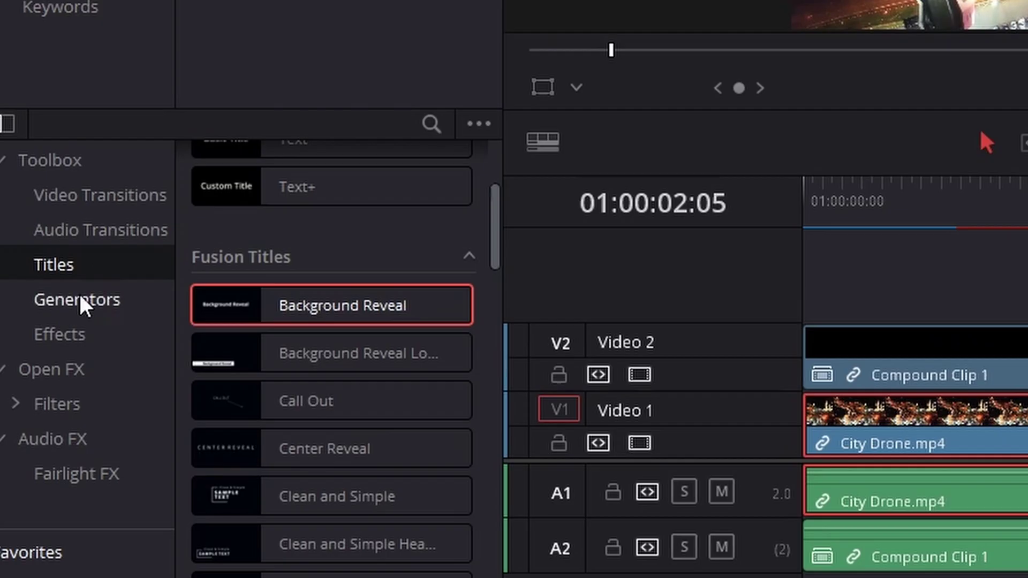
Apply Gaussian Blur to the City Drone.mp4 clip and enter 0.6 for the blur with the playhead at 01:00:00:15.
left_click(24, 374)
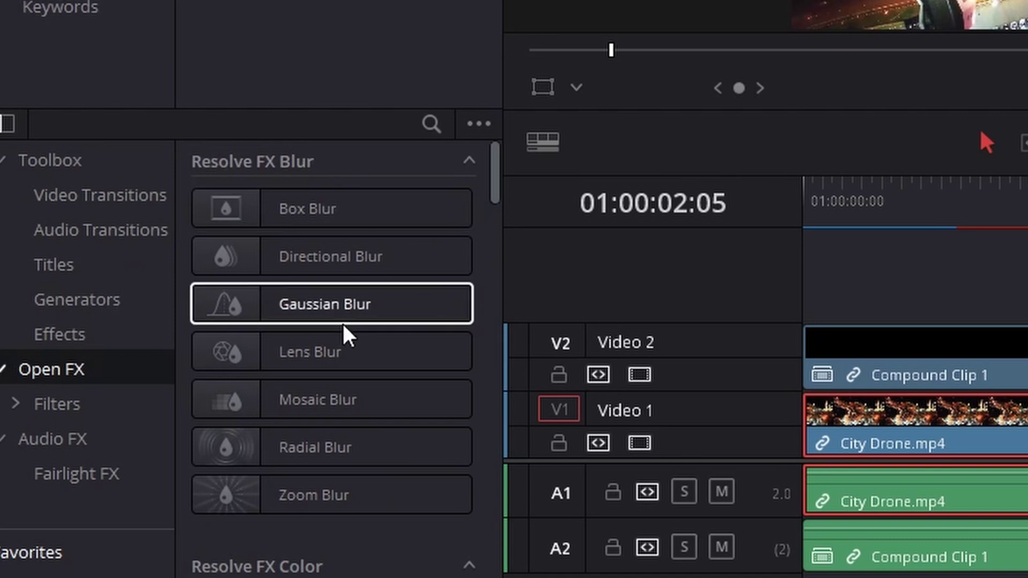
left_click_drag(345, 320, 809, 427)
left_click(877, 219)
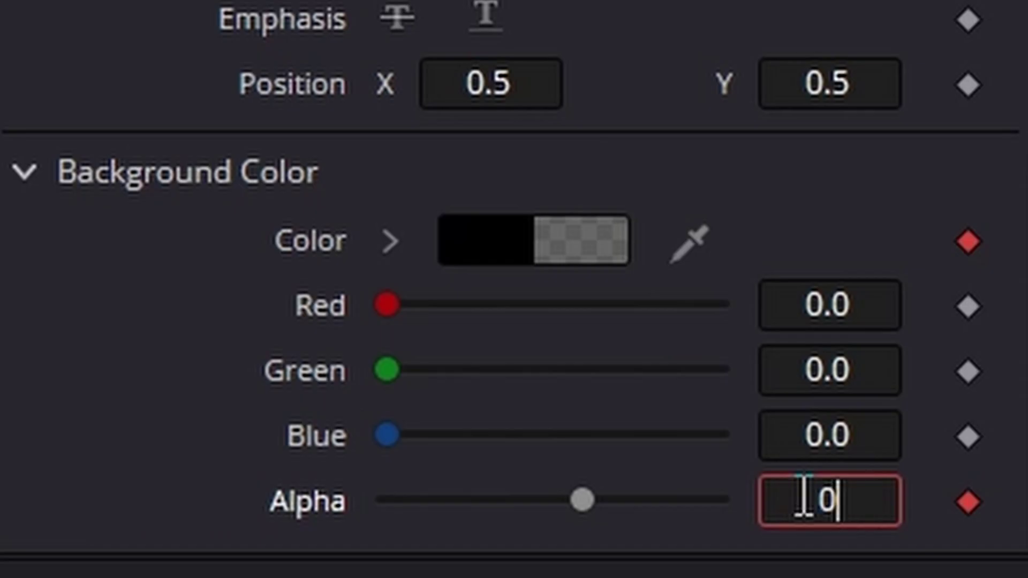
type(".6")
key("Return")
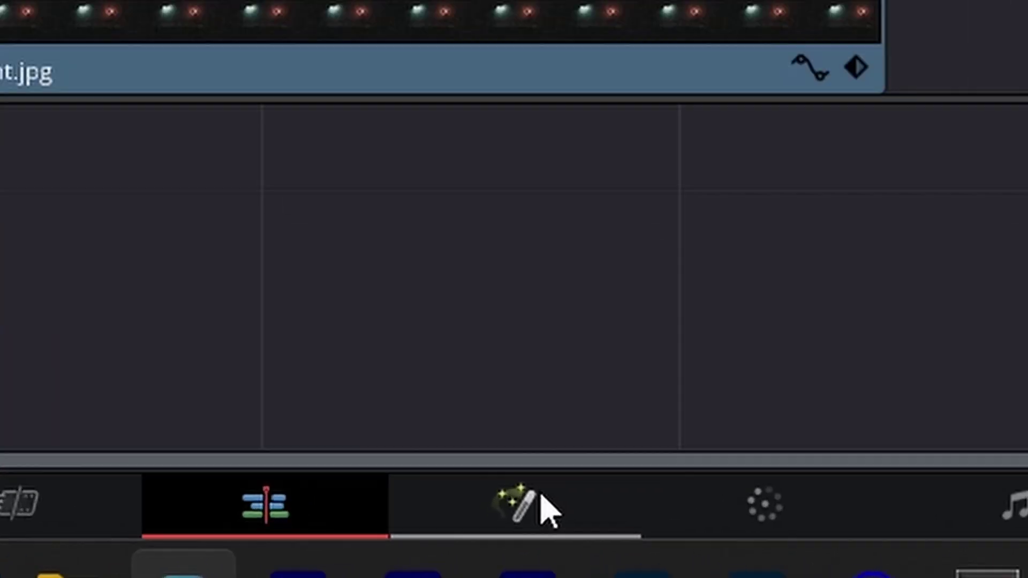
Open the night wall image clip in Fusion and add a Text node to its composition.
left_click(519, 535)
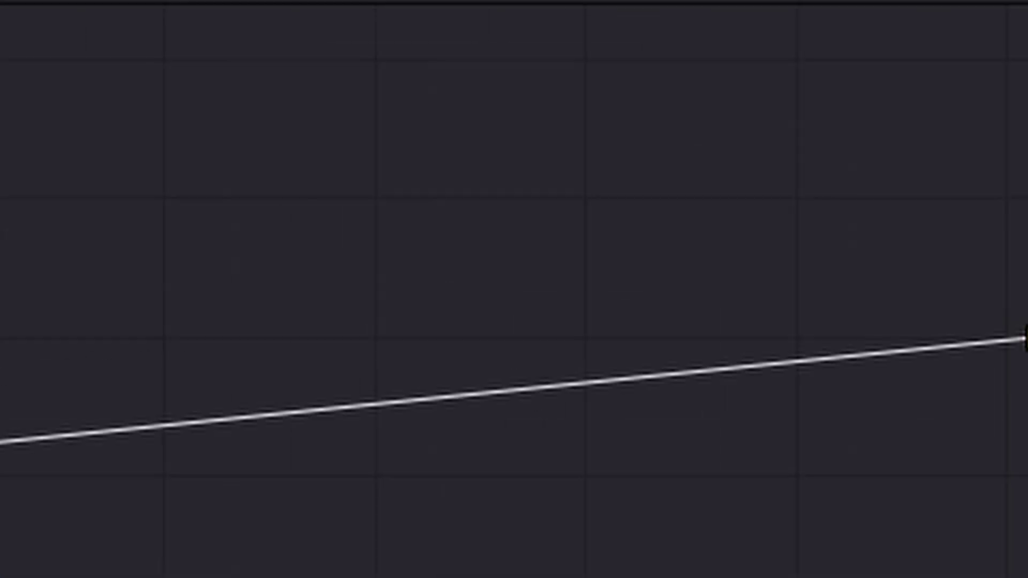
left_click_drag(277, 131, 571, 296)
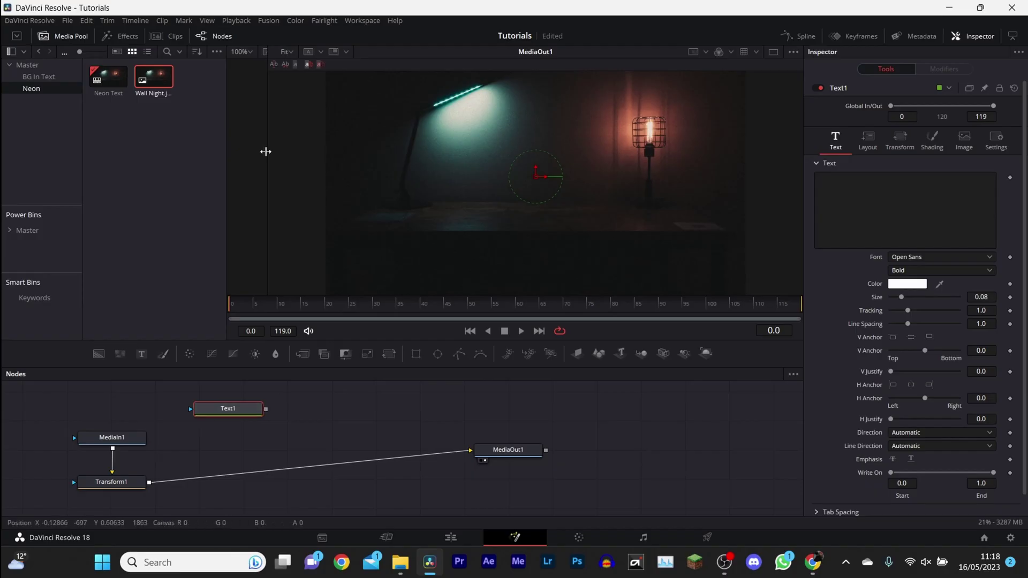
Widen the empty viewer, show the Text1 node in it and enter NEON as its text.
left_click_drag(265, 151, 444, 166)
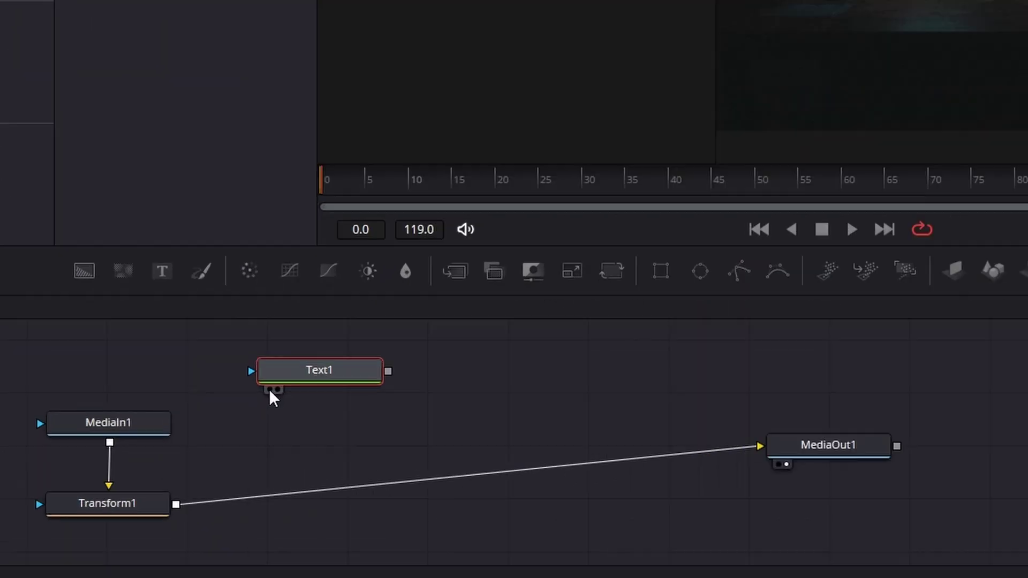
left_click(200, 419)
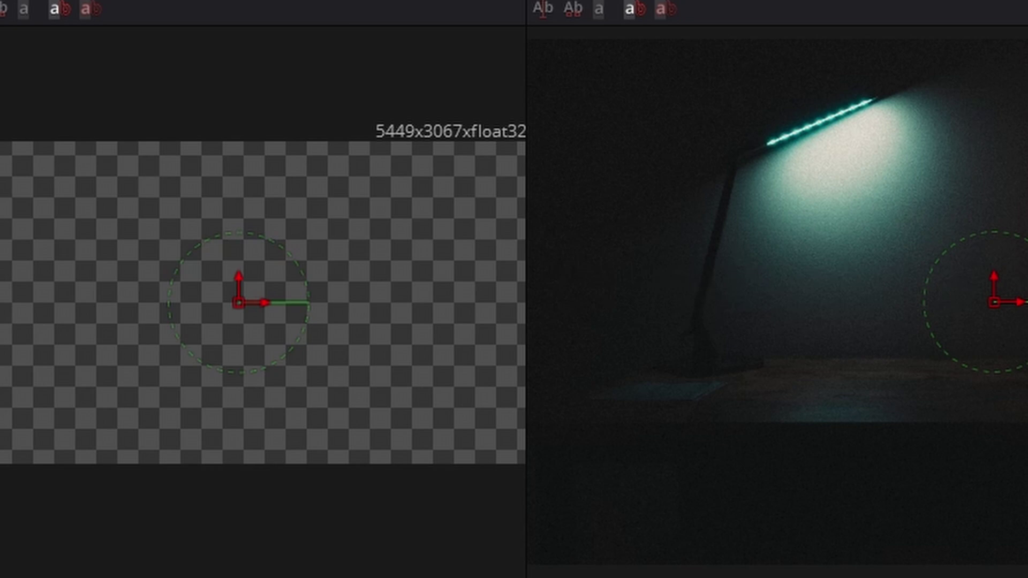
type("NEON")
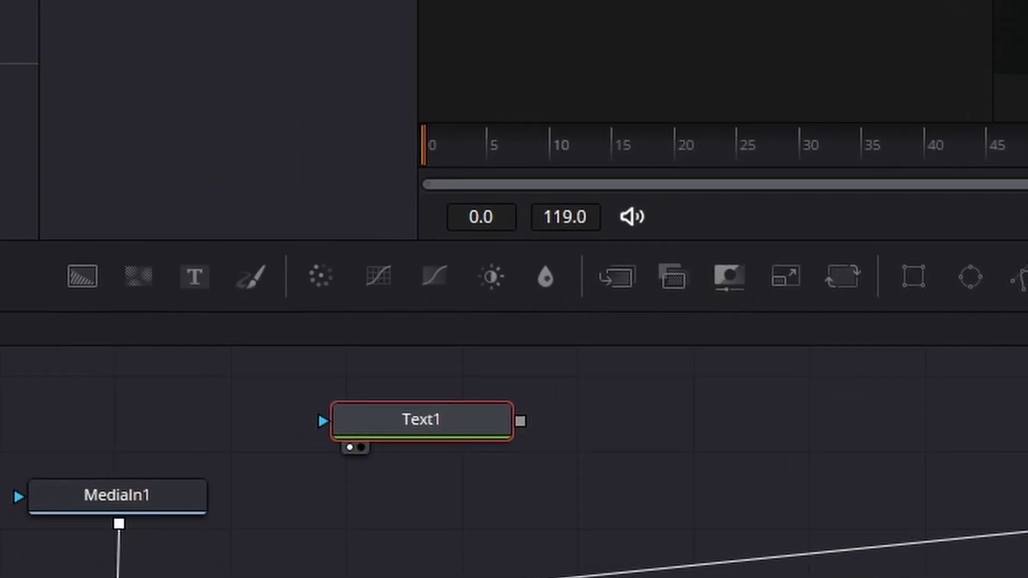
Merge the Text1 node over the Transform1 output and move Text1 closer to the merge node.
left_click_drag(668, 264, 366, 457)
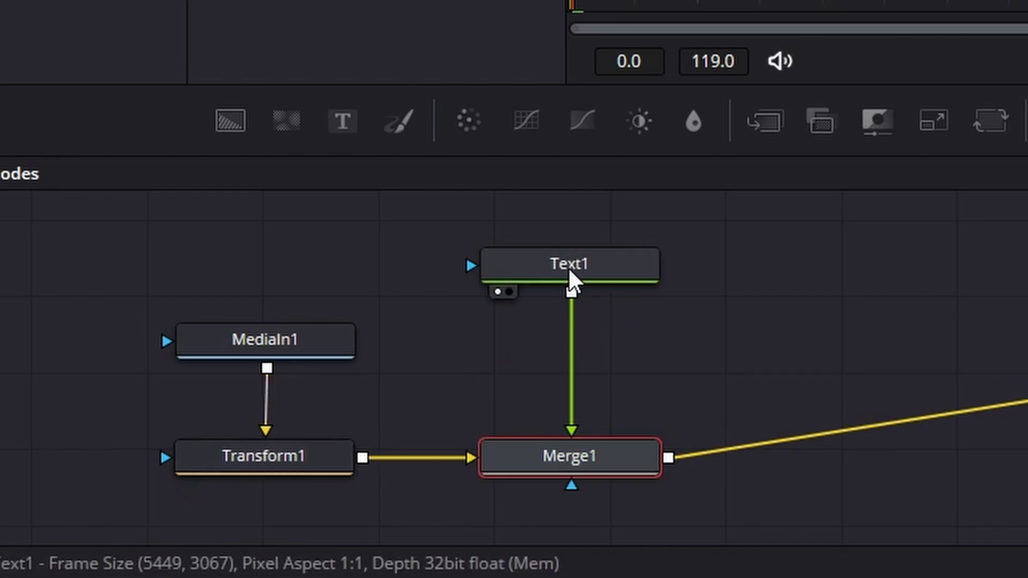
left_click_drag(567, 267, 568, 326)
Adjust the vertical and horizontal anchors of the NEON text to position it on the wall.
left_click_drag(957, 444, 921, 444)
left_click_drag(956, 546, 994, 546)
left_click_drag(957, 444, 939, 444)
left_click_drag(957, 546, 962, 545)
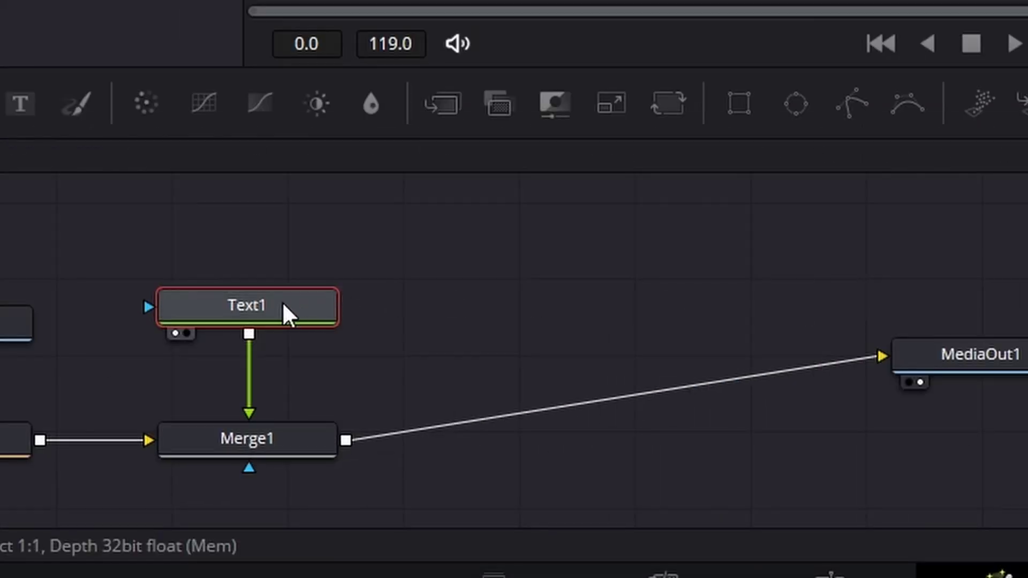
Duplicate the Text1 node and merge the copy over the Merge1 output.
key("ctrl+c")
left_click(486, 233)
key("ctrl+v")
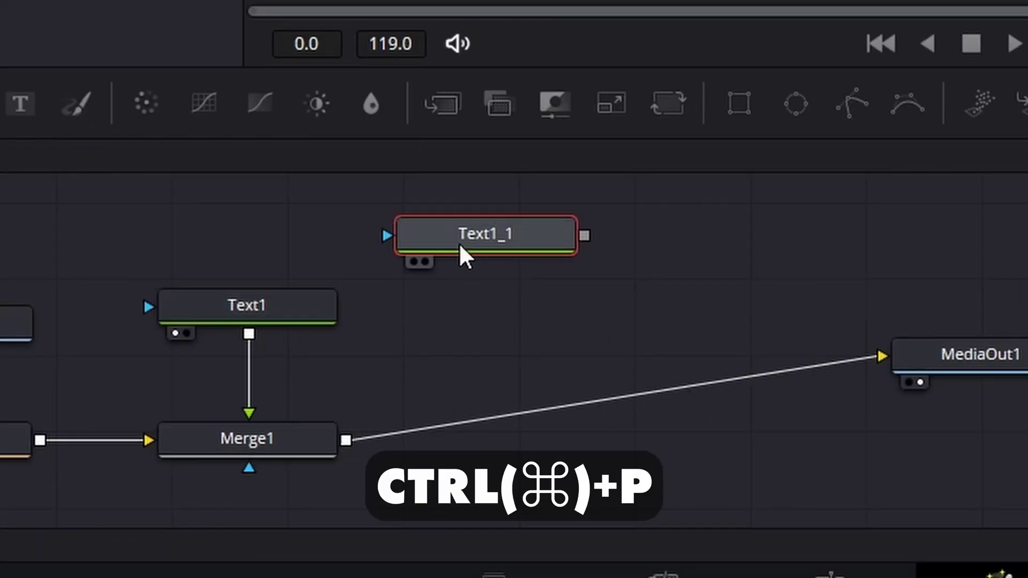
left_click_drag(459, 242, 468, 275)
left_click_drag(590, 272, 348, 444)
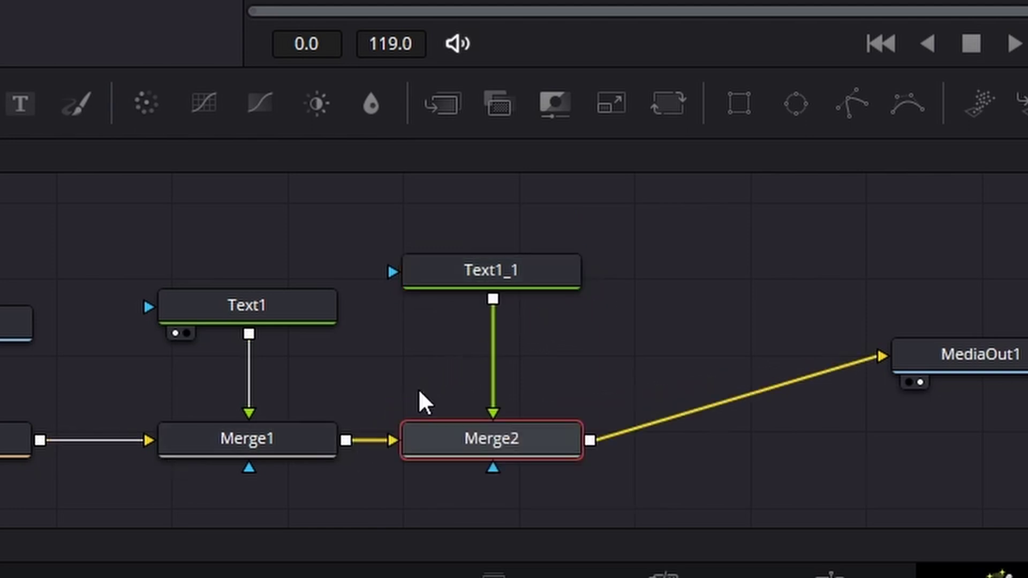
Sample the teal lamp light in the image as the colour of the duplicated NEON text.
left_click(490, 273)
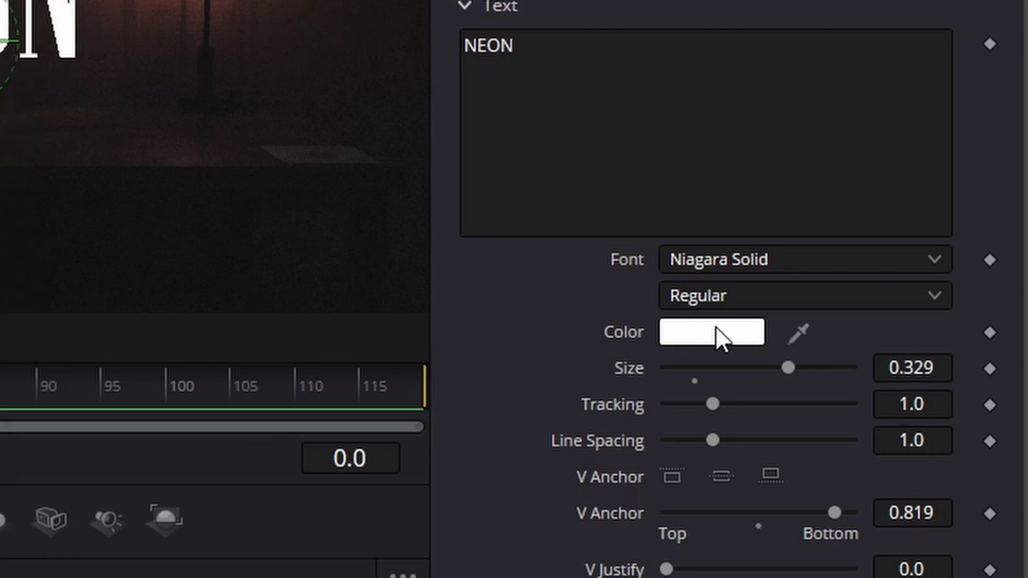
left_click_drag(800, 334, 258, 217)
Add a Glow node to the duplicated NEON text.
key("shift+space")
type("tran")
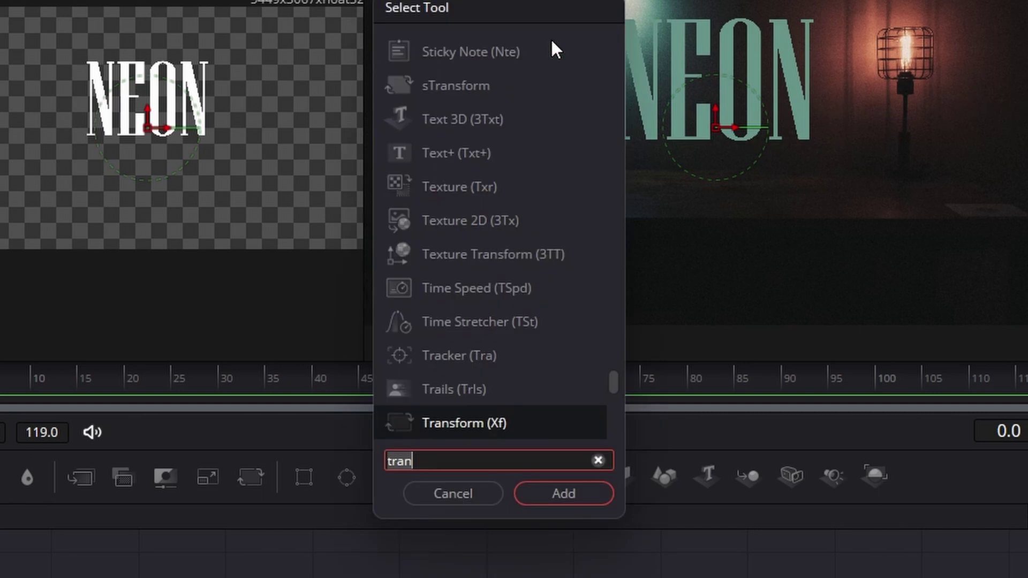
key("BackSpace")
key("BackSpace")
key("BackSpace")
key("BackSpace")
type("glow")
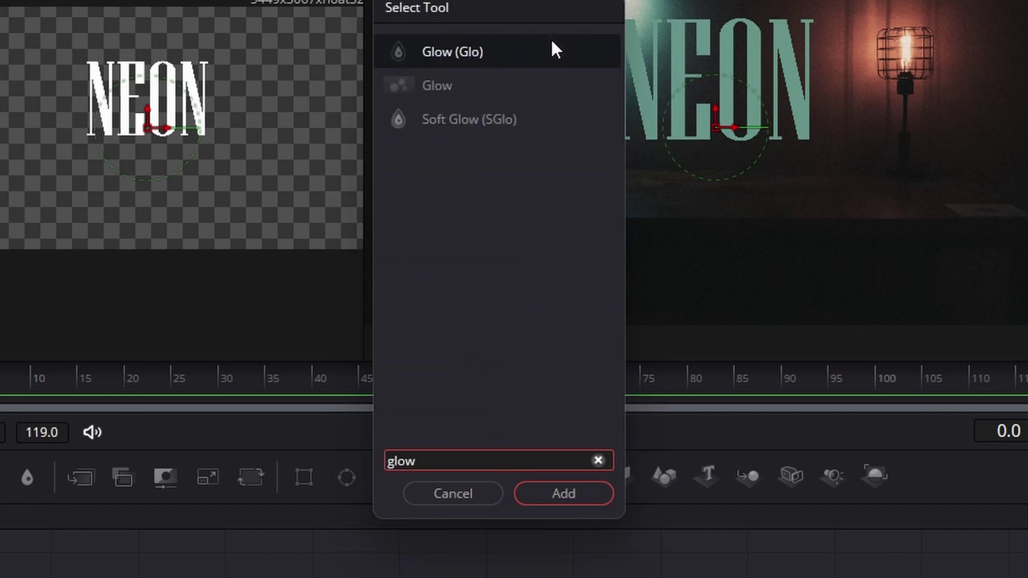
key("Return")
Add a second Glow node after the first one and edit its Glow Size.
key("shift+space")
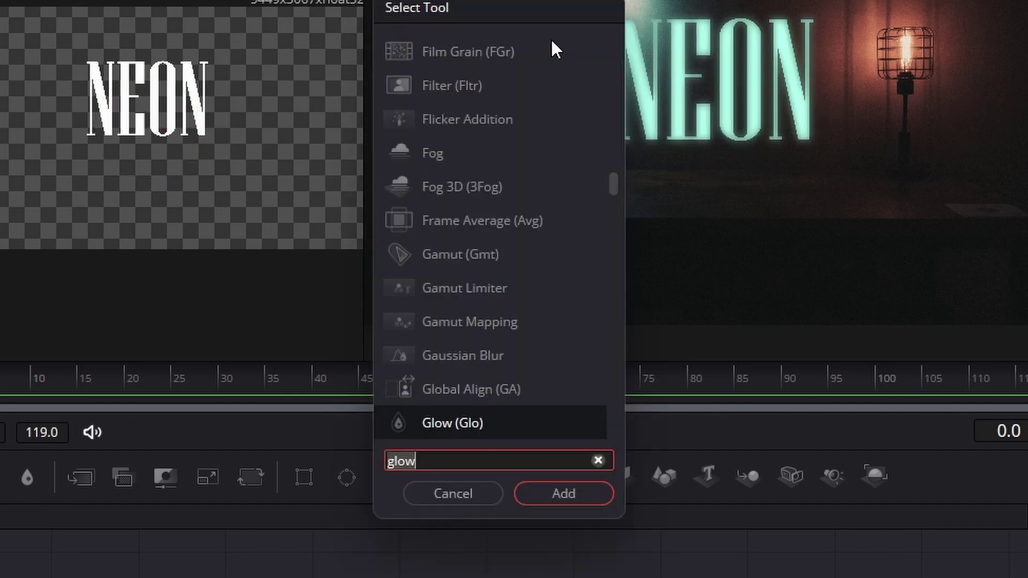
type("glow")
key("Return")
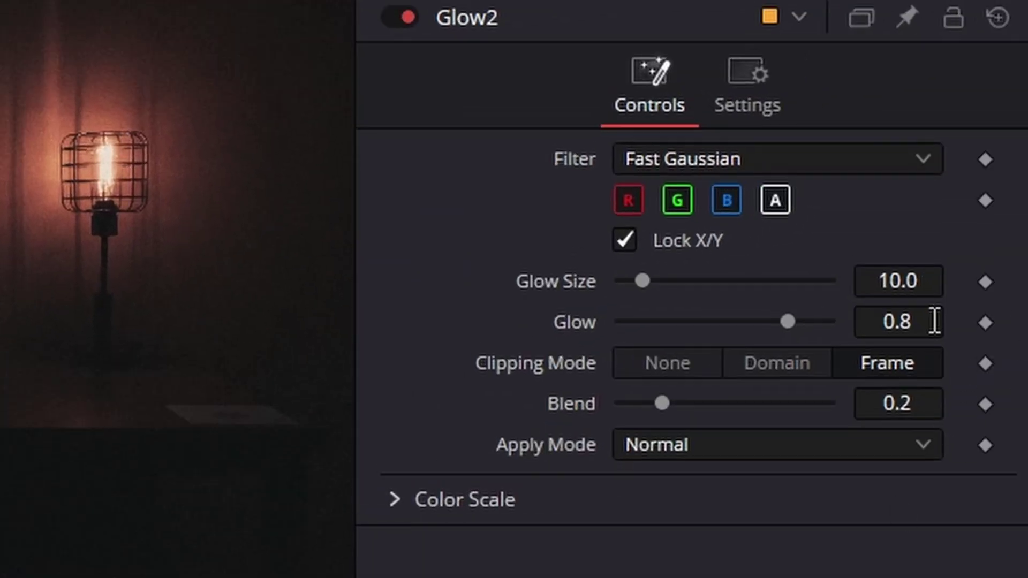
left_click(913, 284)
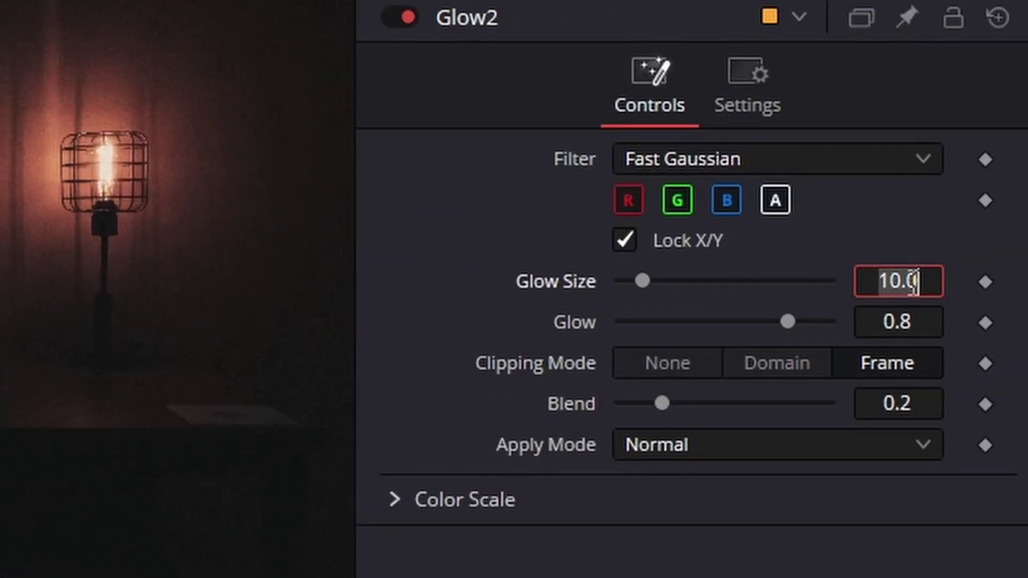
key("Tab")
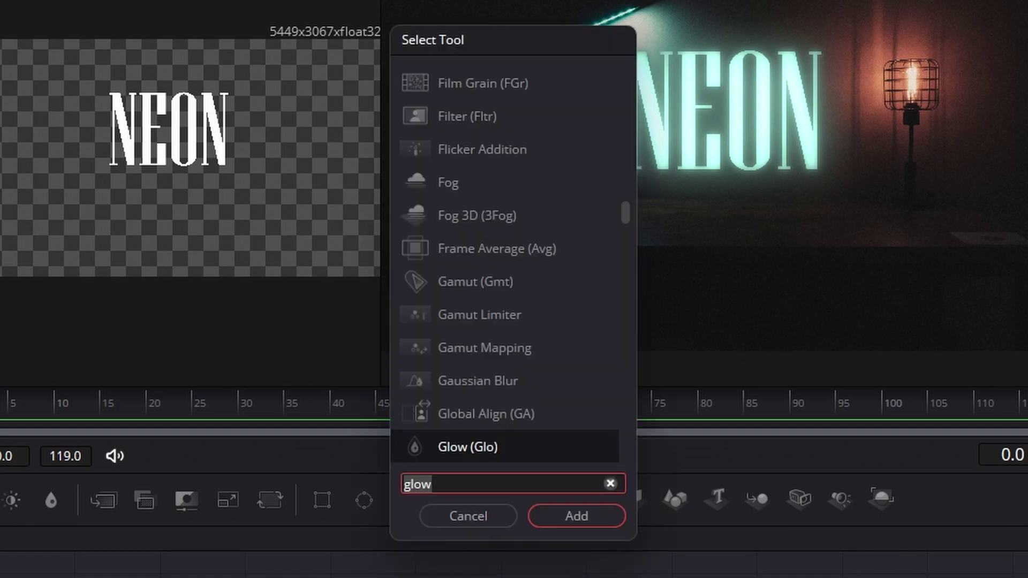
Add a third Glow node and set its Glow Size to 150 after trying 200.
key("Return")
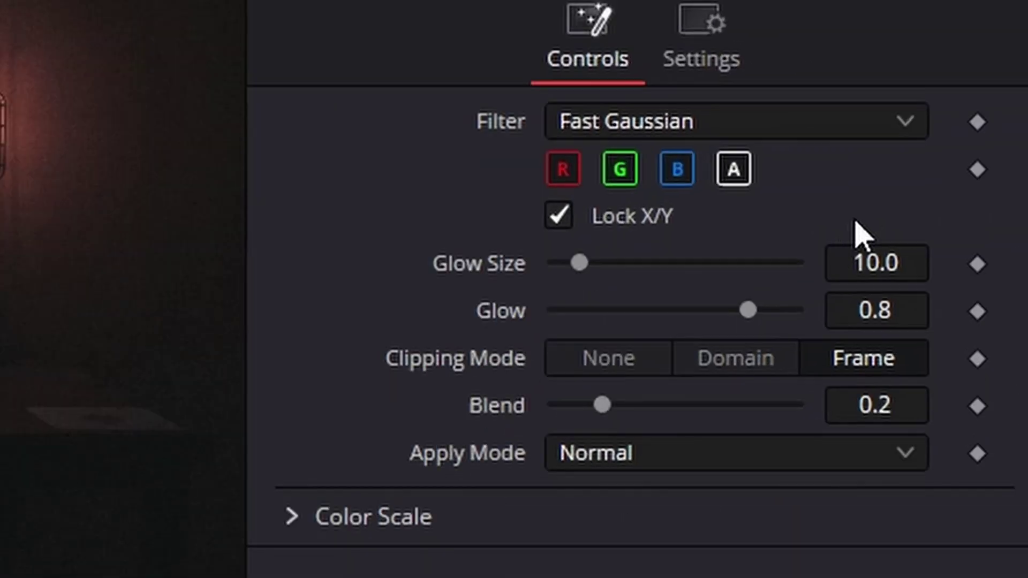
left_click(867, 252)
type("150")
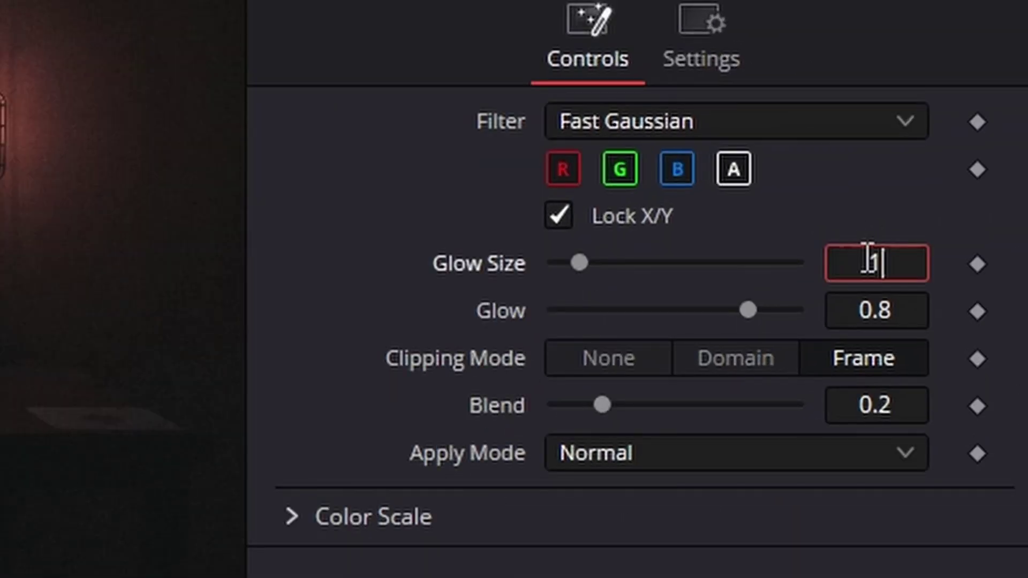
key("Tab")
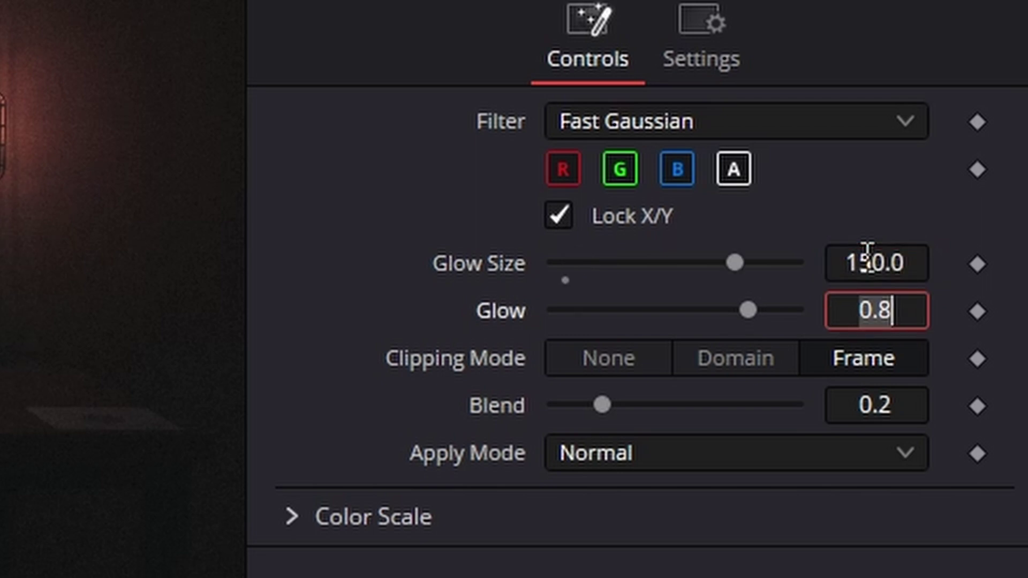
left_click(868, 252)
type("200")
key("Tab")
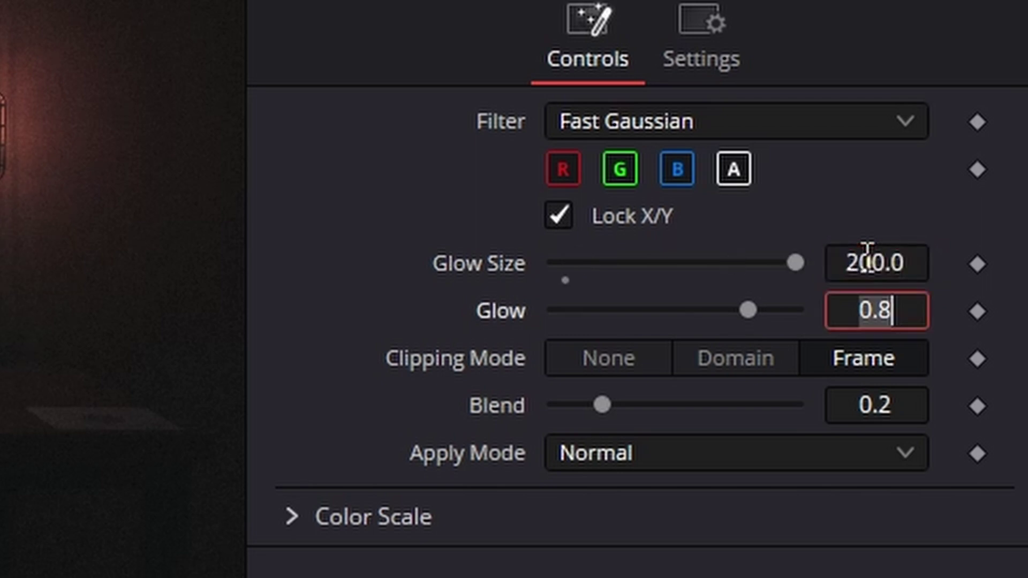
left_click(868, 251)
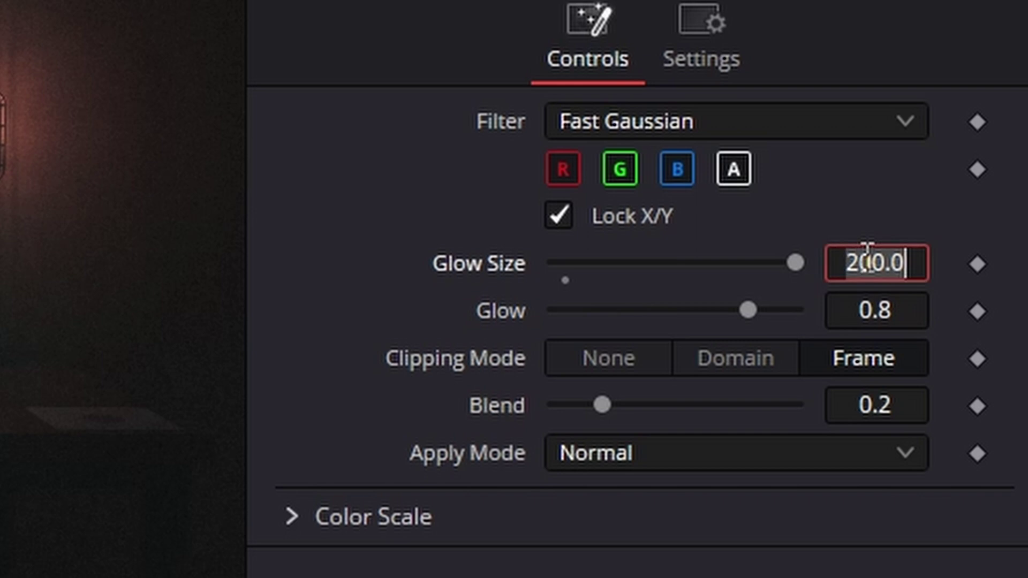
type("150")
key("Tab")
key("Tab")
key("Return")
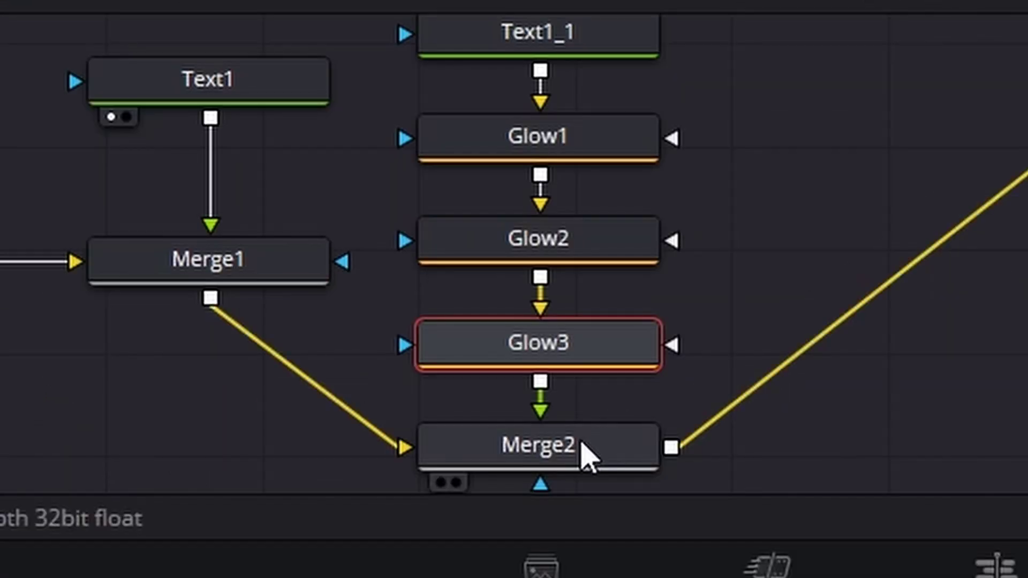
left_click(576, 445)
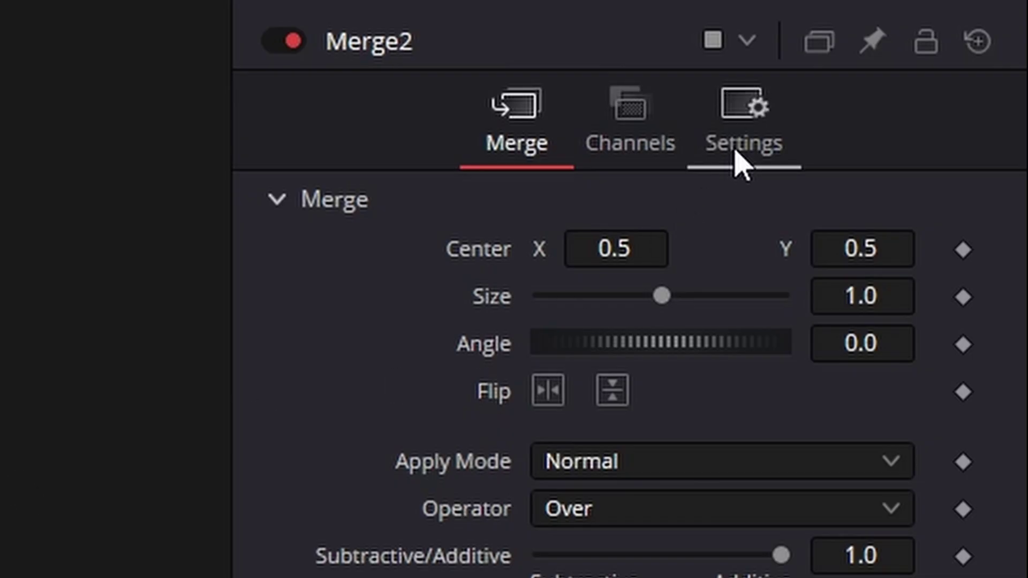
Keyframe the Blend of the merge holding the glowing NEON text, starting from 0.0, to make the text flicker.
left_click(742, 156)
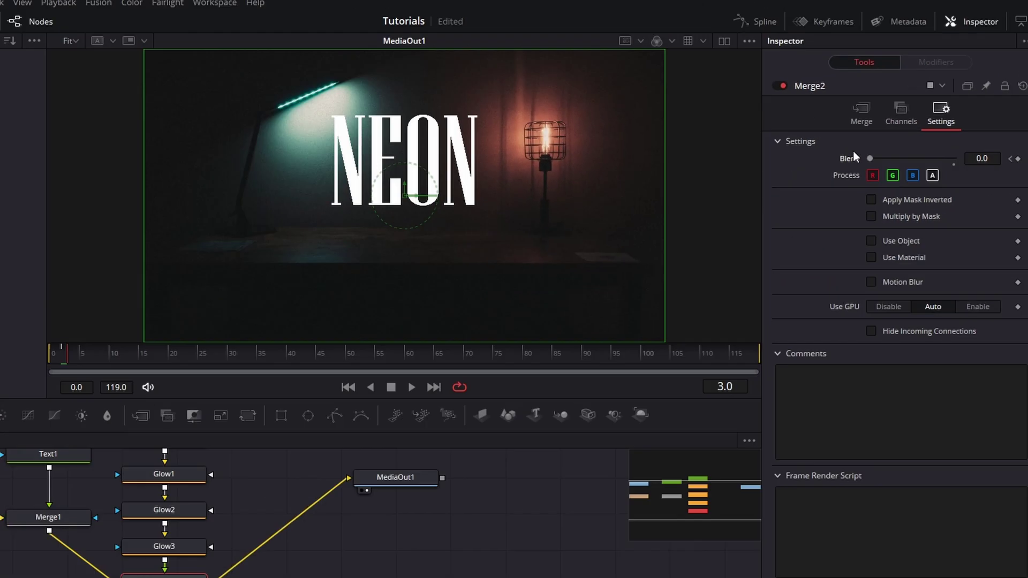
left_click_drag(870, 158, 959, 153)
key("Right")
key("Right")
key("Right")
Change the colour of the original, non-glowing NEON text to black.
left_click(48, 455)
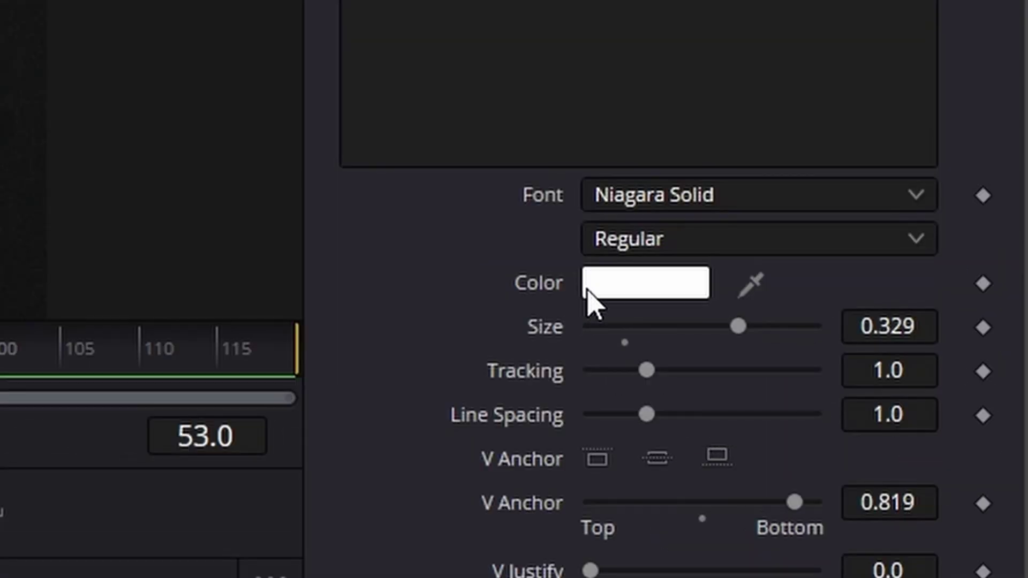
left_click(587, 291)
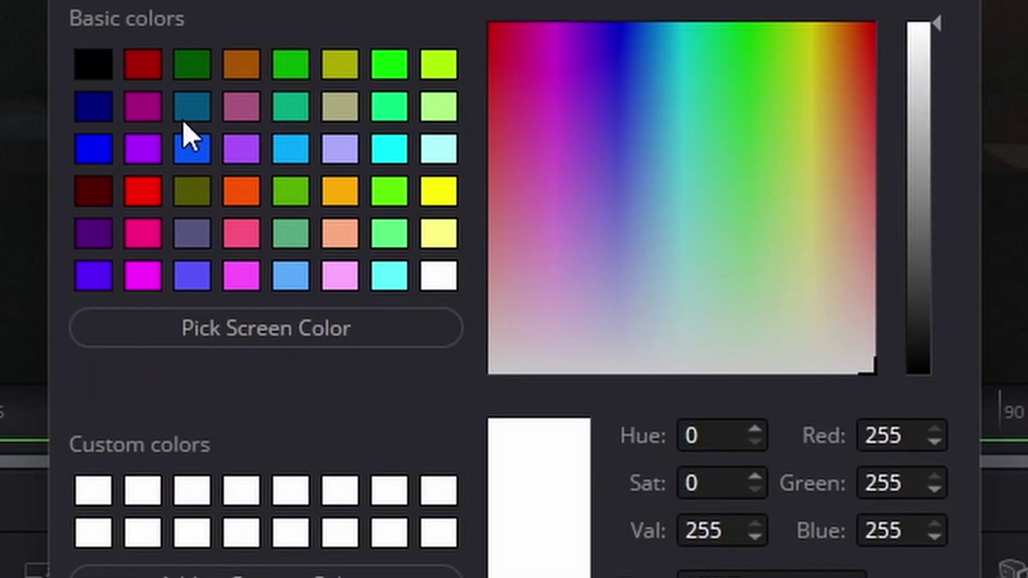
left_click(102, 75)
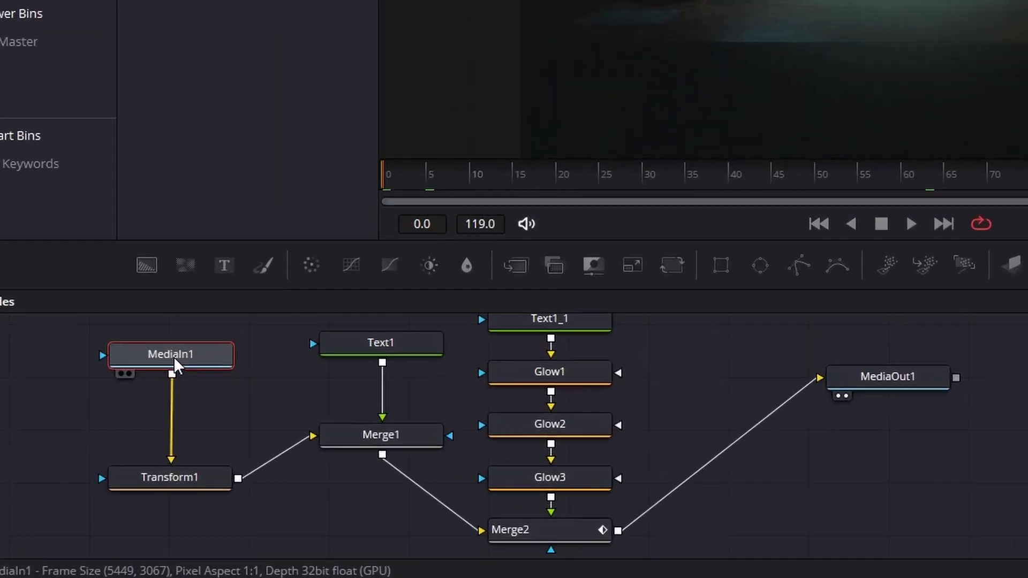
Insert a Color Corrector node after the wall image input and adjust the Gain of its Shadows range.
key("shift+space")
key("BackSpace")
scroll(519, 257, "down", 5)
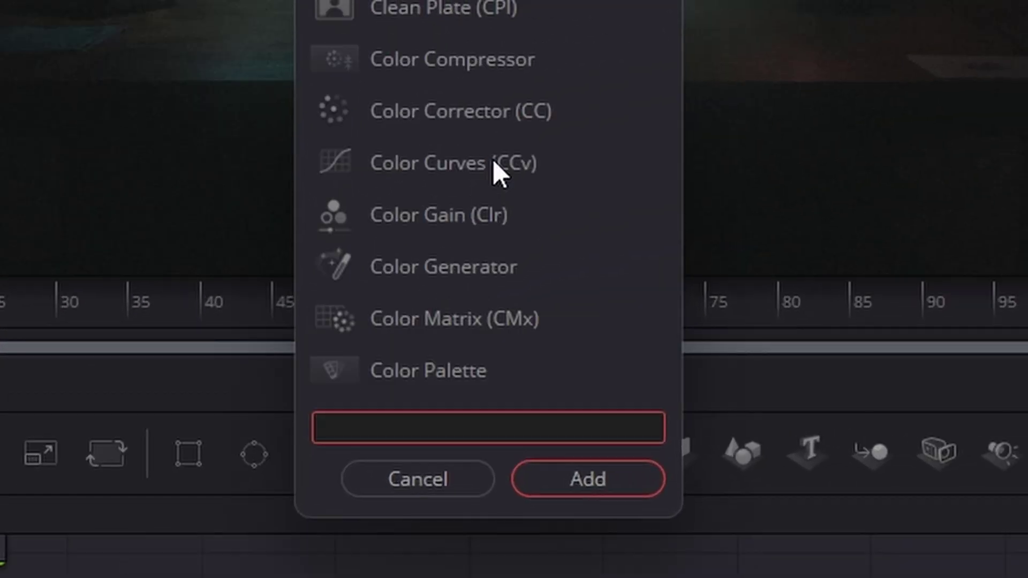
left_click(493, 118)
left_click(602, 467)
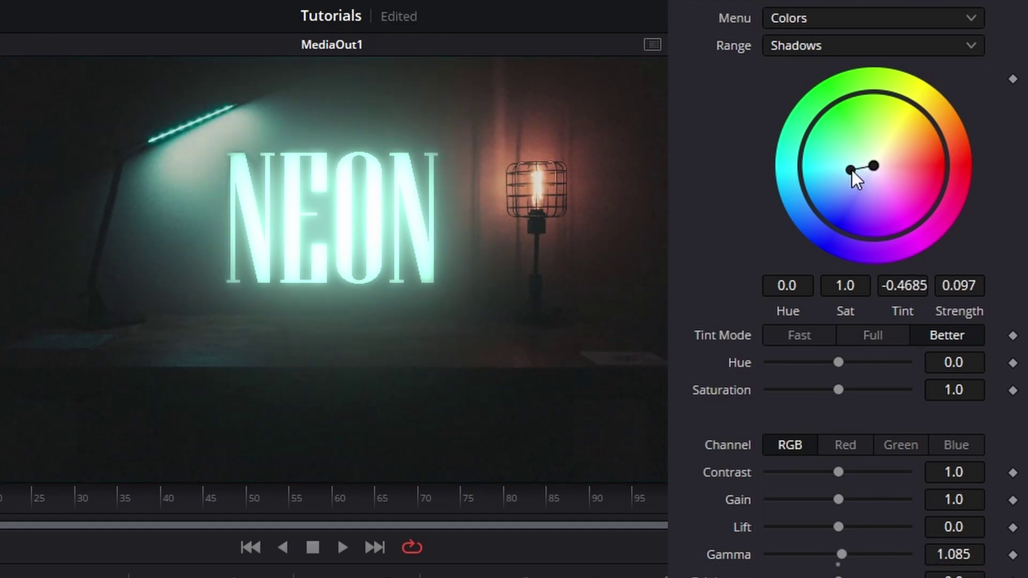
left_click_drag(856, 179, 844, 177)
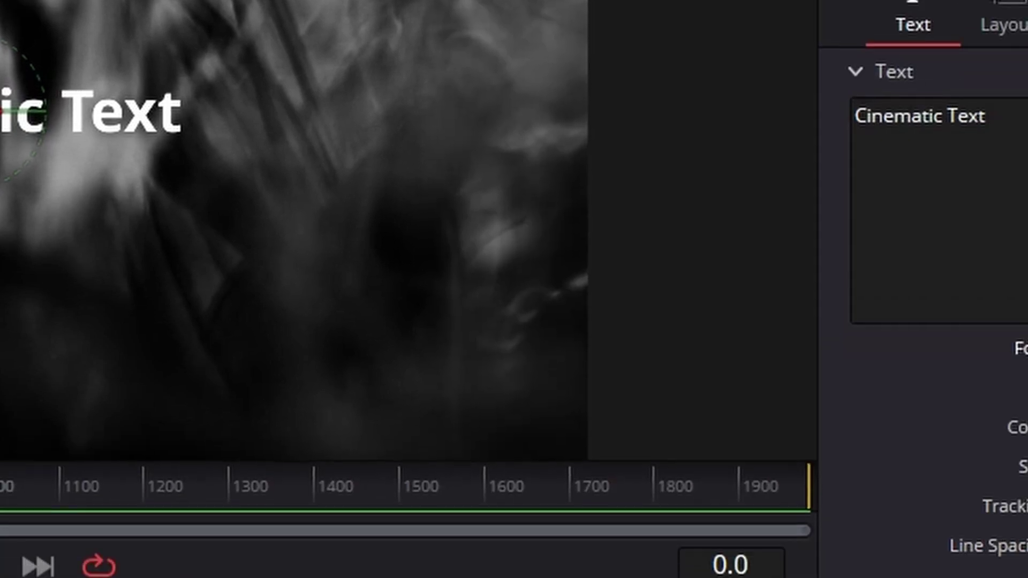
Set the Cinematic Text title to Futura PT Light with tracking 1.165 and size 0.1614.
left_click(806, 247)
scroll(761, 502, "up", 15)
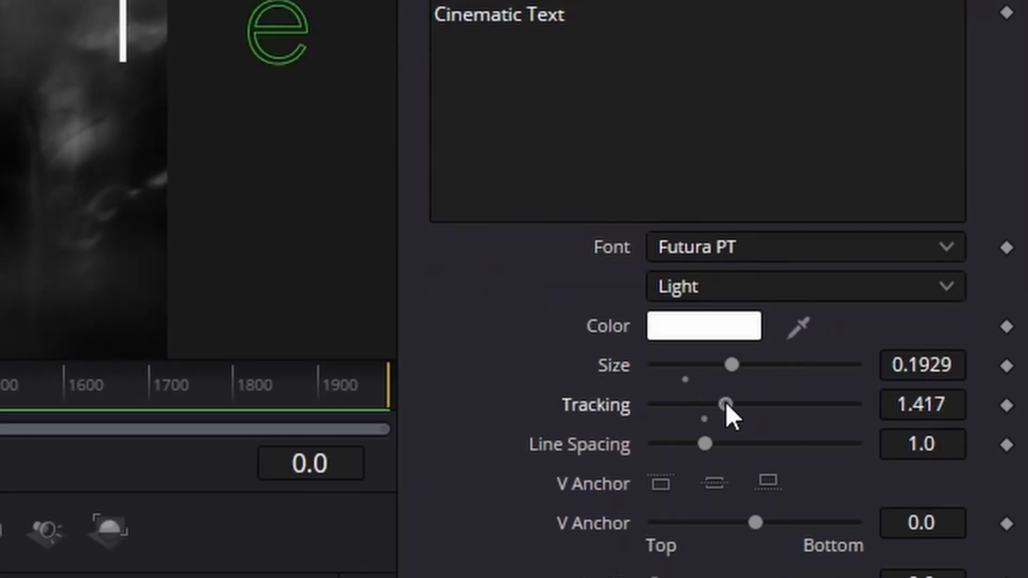
left_click_drag(724, 402, 717, 423)
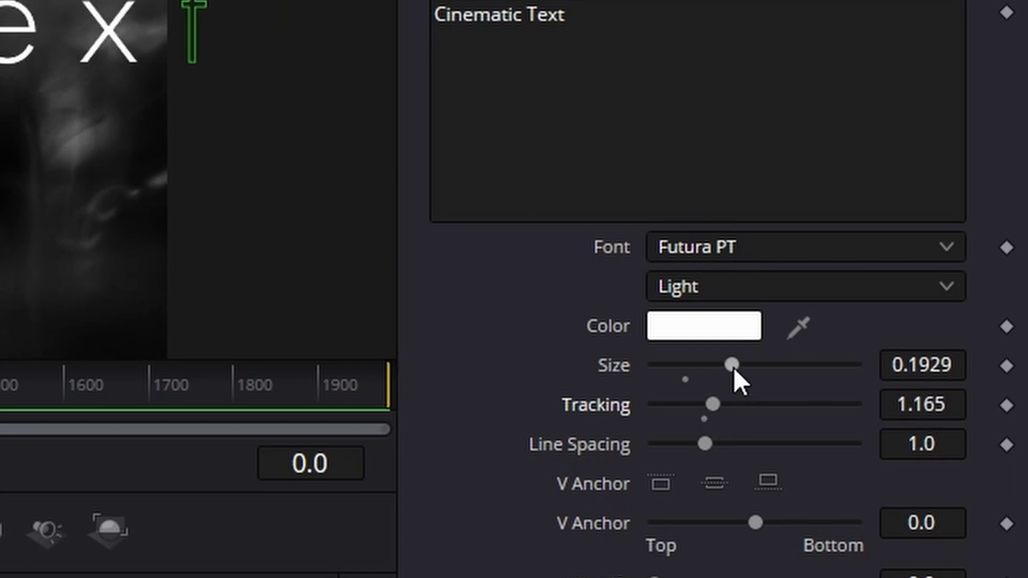
left_click_drag(734, 370, 720, 366)
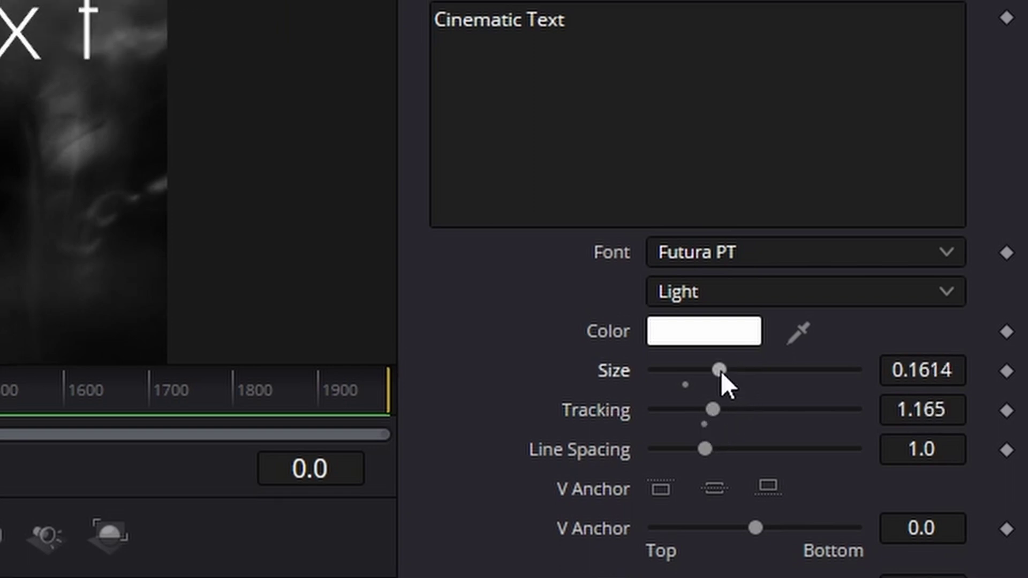
Add a Follower modifier to the Cinematic Text and set its order to Random But One by One.
right_click(686, 122)
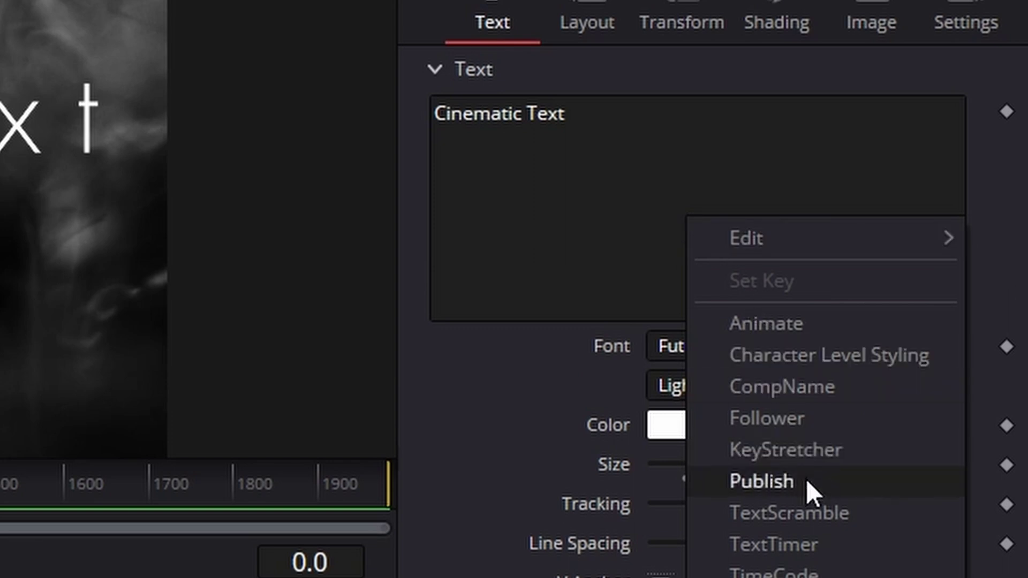
left_click(804, 419)
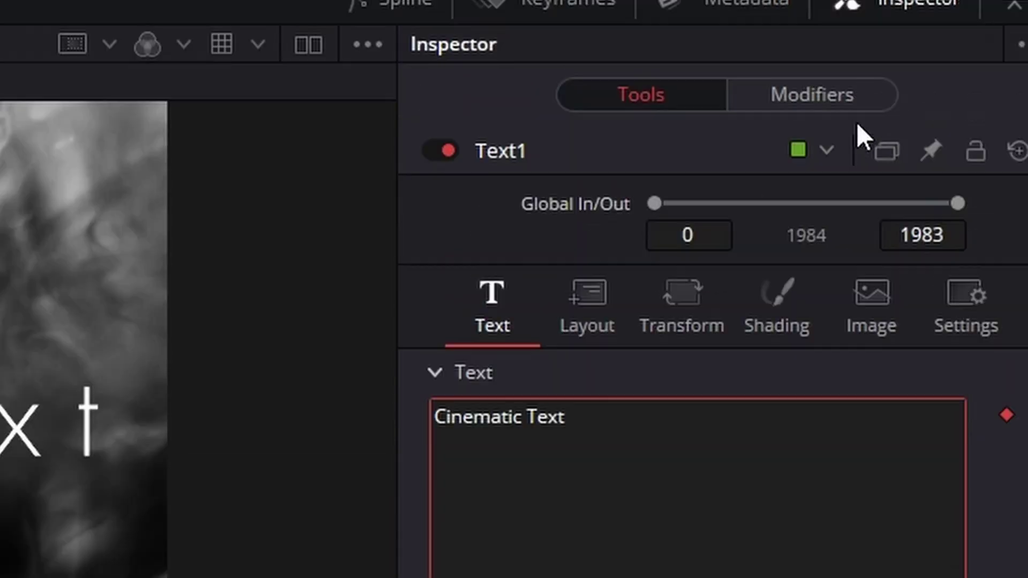
left_click(816, 103)
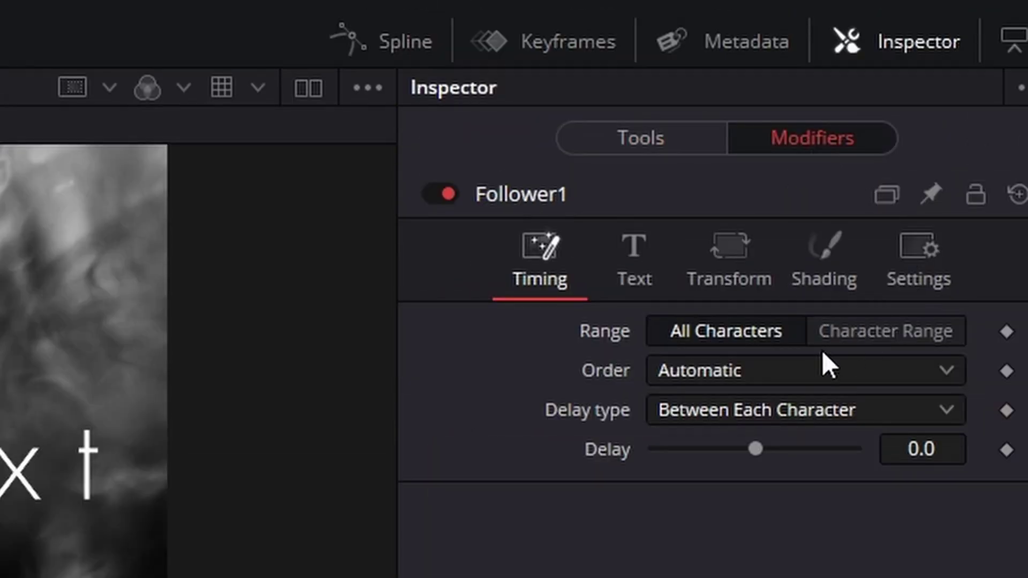
left_click(771, 371)
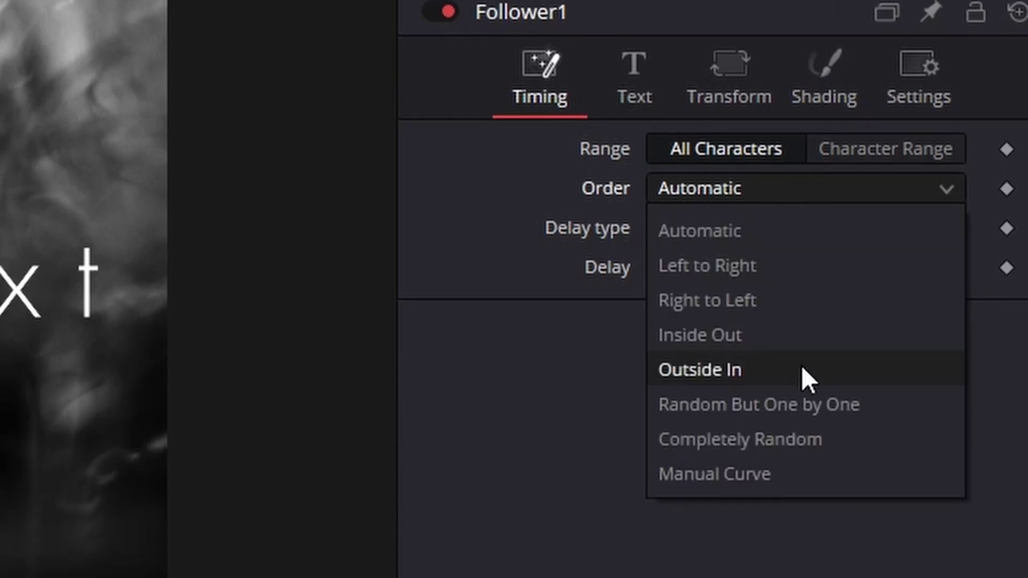
left_click(787, 406)
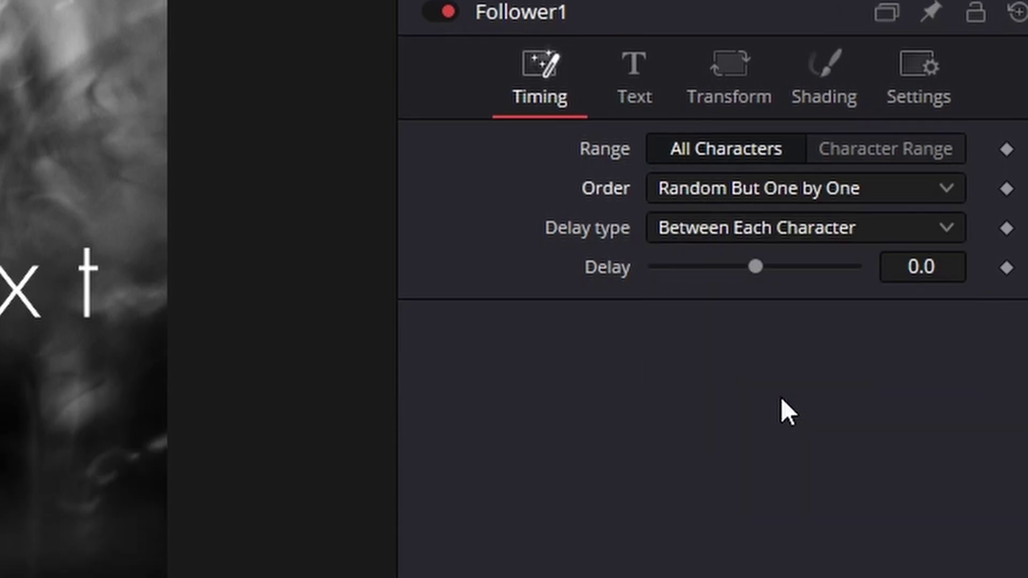
Set the Follower's shading Softness X to 20, raise its Y softness as well, and keyframe the softness at frame 0.
left_click(840, 67)
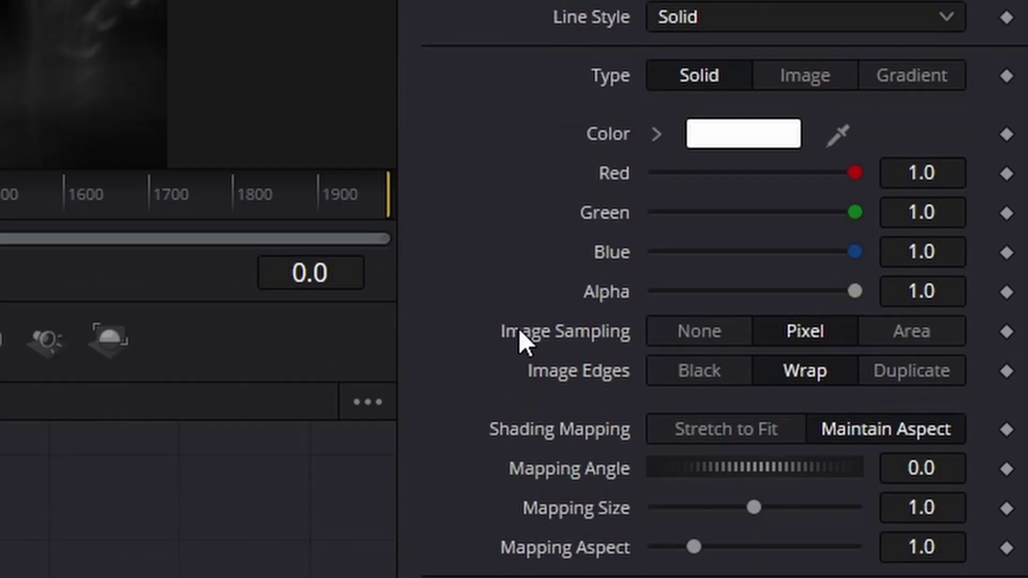
left_click(438, 320)
scroll(524, 380, "down", 1)
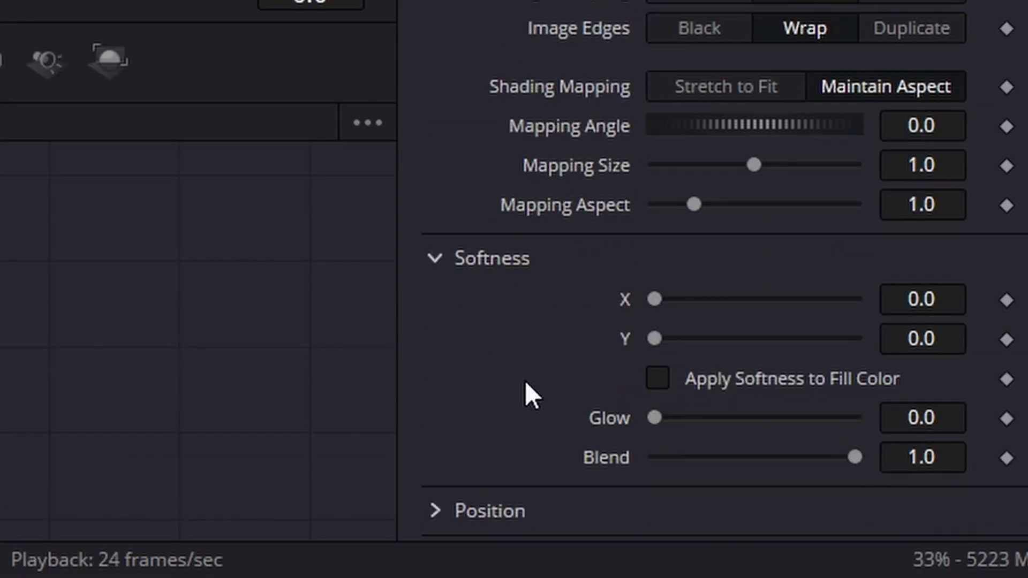
left_click(941, 299)
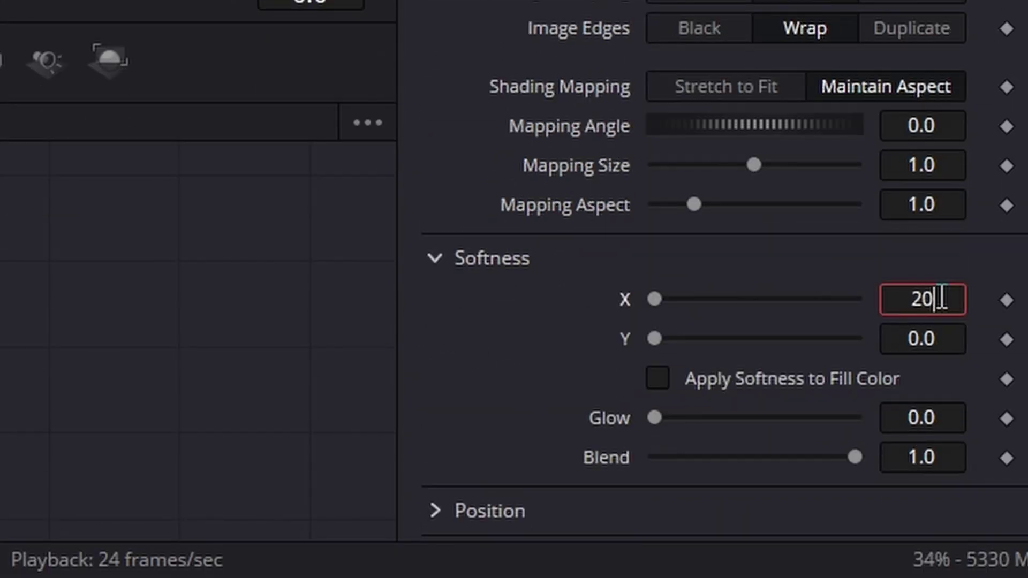
left_click(935, 339)
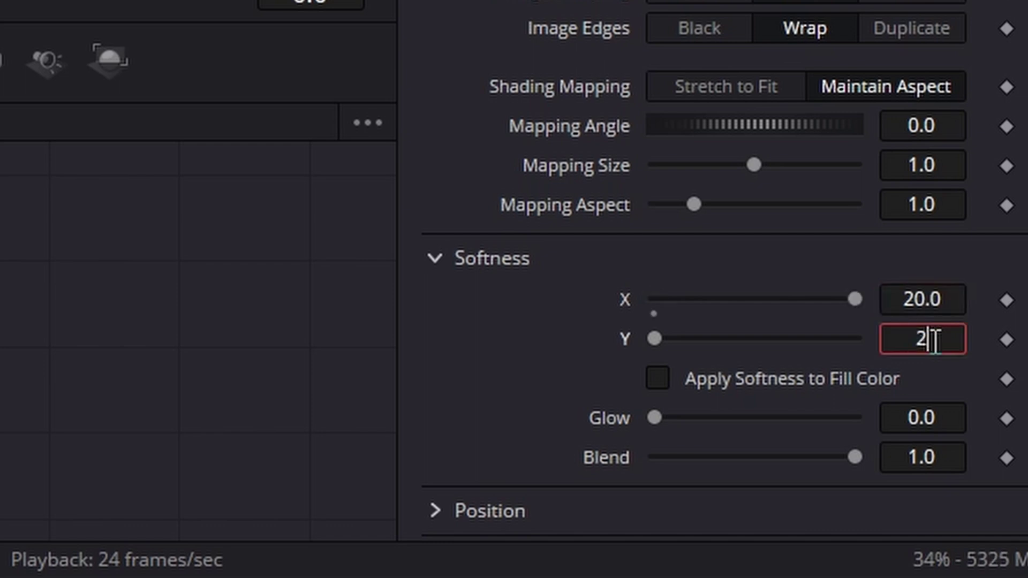
key("Tab")
left_click(1006, 340)
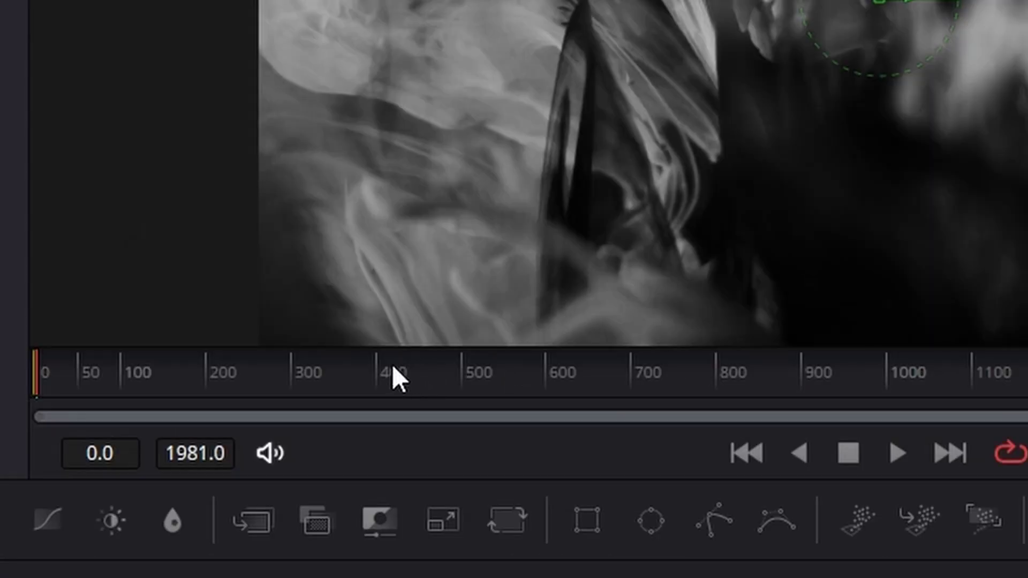
Set the end softness keyframe near frame 150 and play the text animation from the start.
left_click_drag(157, 370, 150, 370)
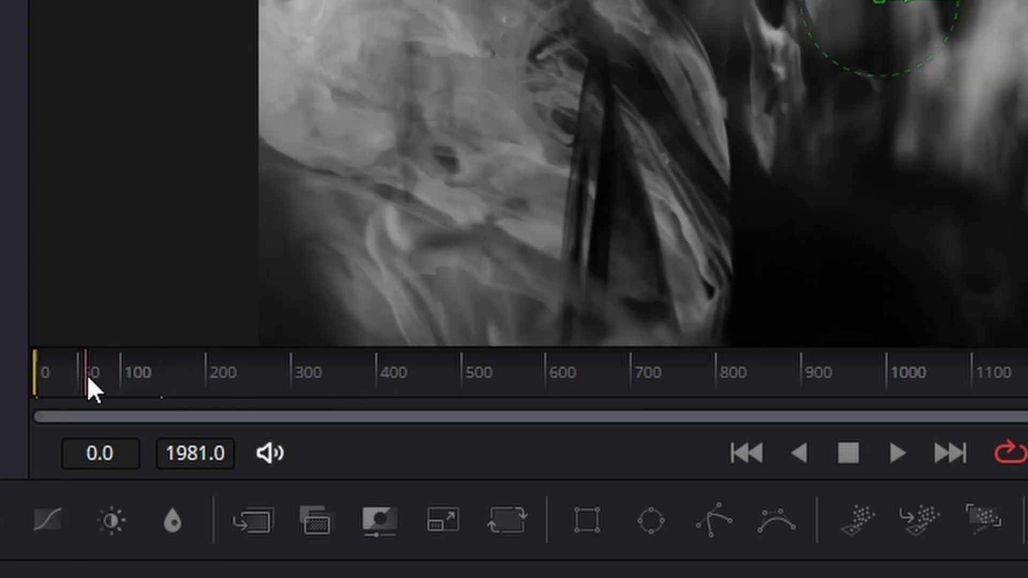
left_click_drag(56, 373, 35, 374)
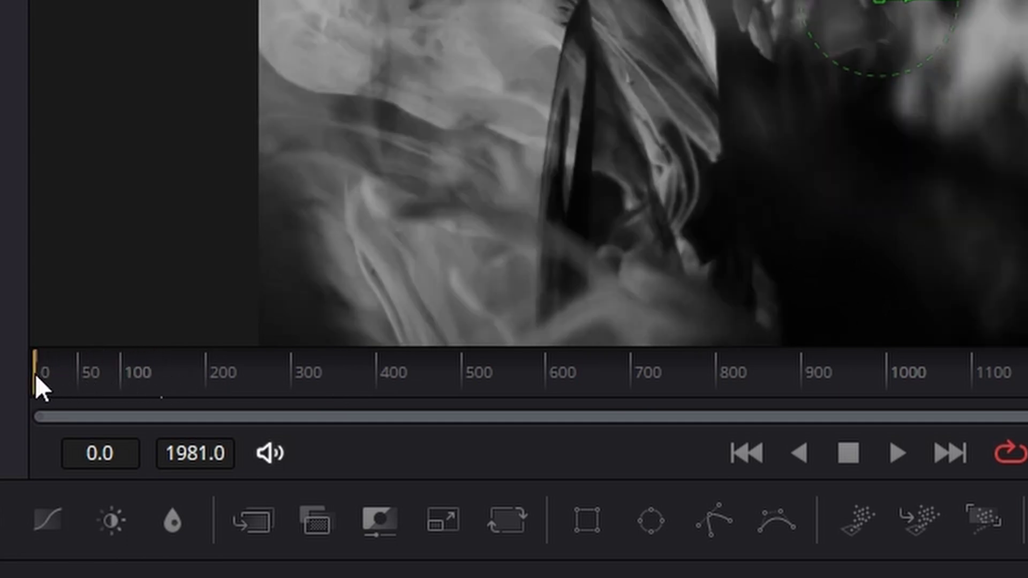
key("space")
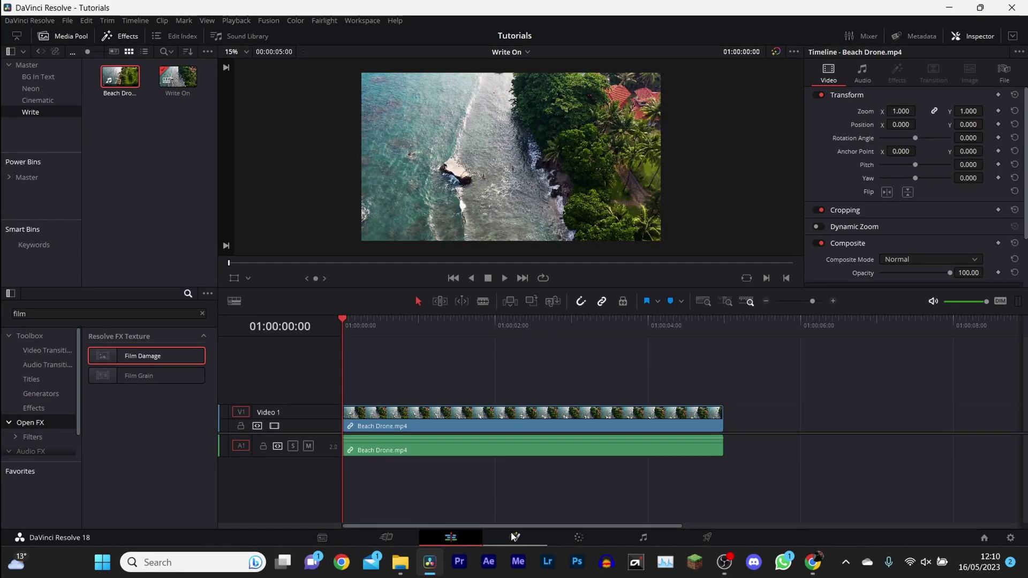
Open the Beach Drone clip in Fusion, add a text node reading "Beach" and set its size to 0.3268.
left_click(512, 536)
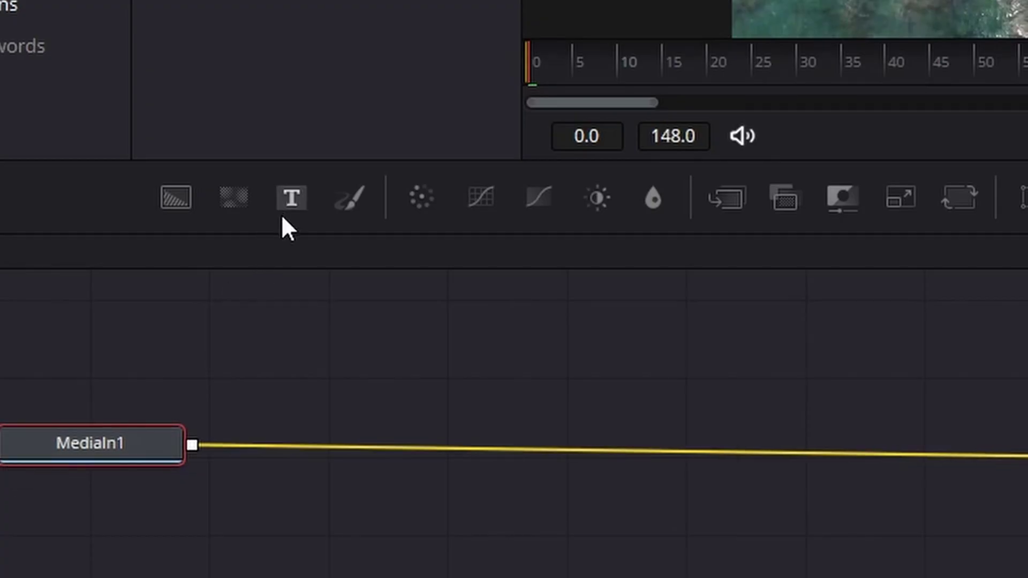
left_click(284, 207)
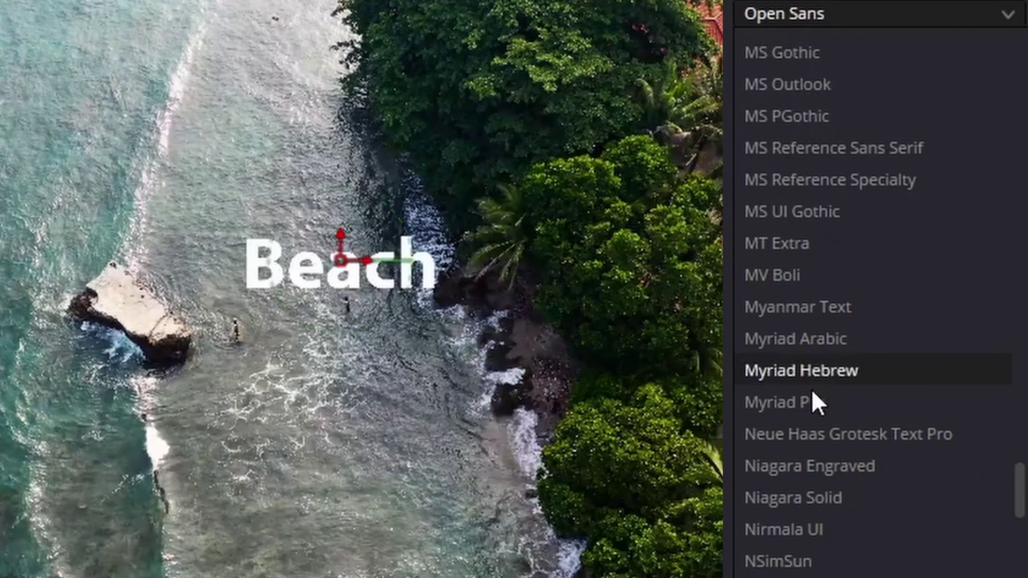
scroll(818, 502, "down", 8)
key("Escape")
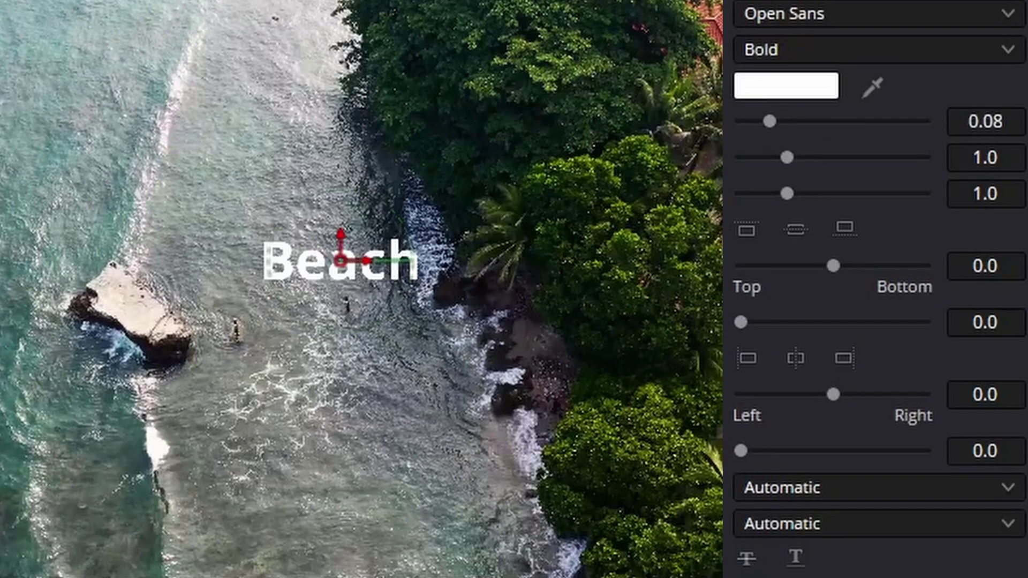
left_click_drag(763, 123, 854, 130)
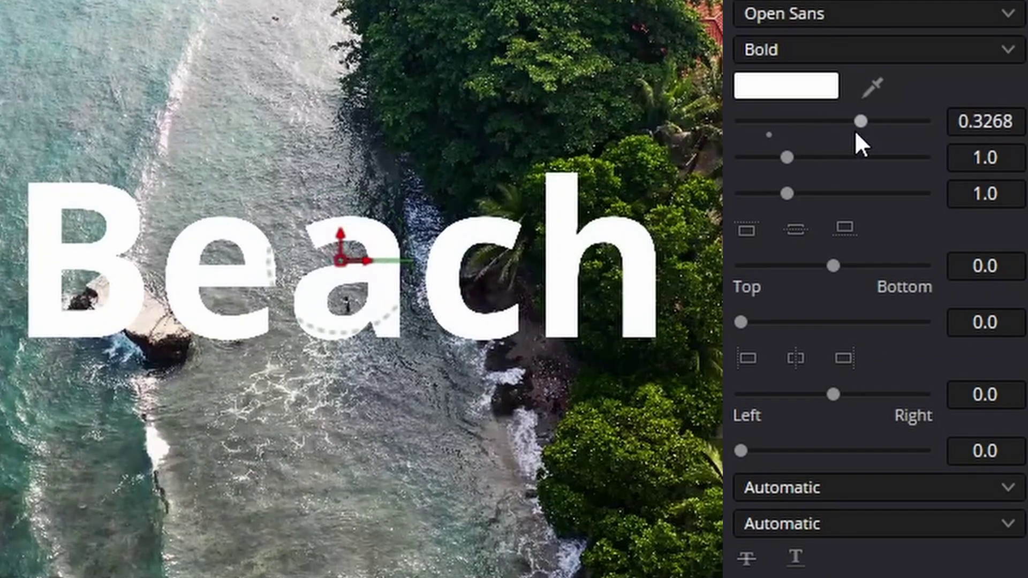
Change the Beach text's font to Rage Italic with tracking 1.06.
left_click(831, 12)
scroll(828, 419, "down", 6)
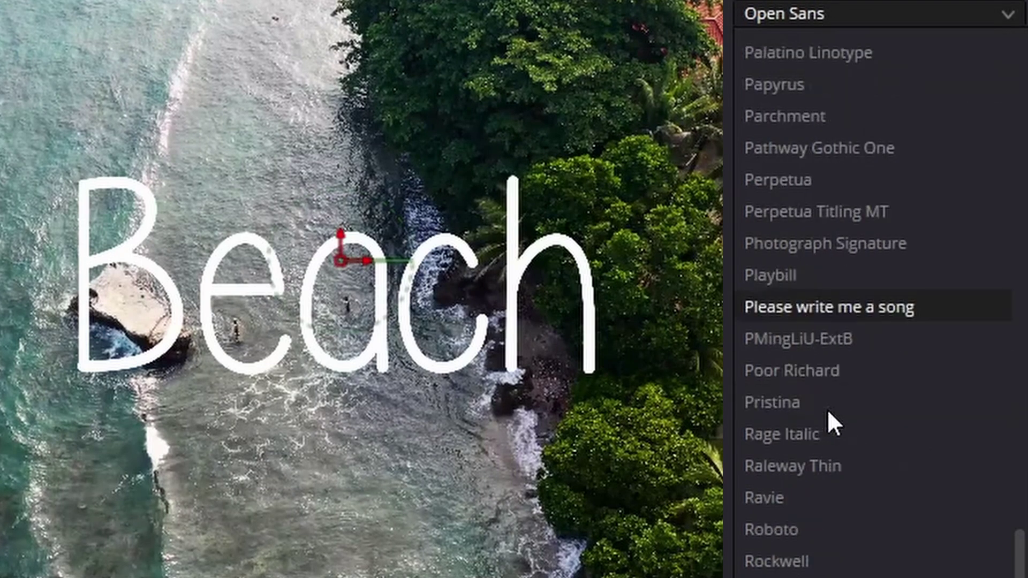
scroll(827, 421, "up", 2)
scroll(827, 408, "up", 3)
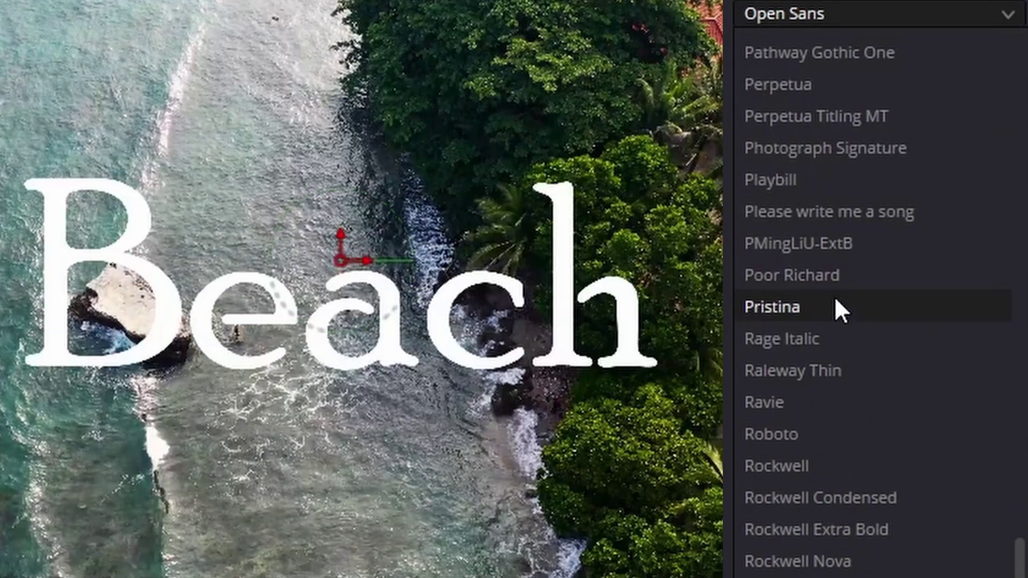
left_click(827, 339)
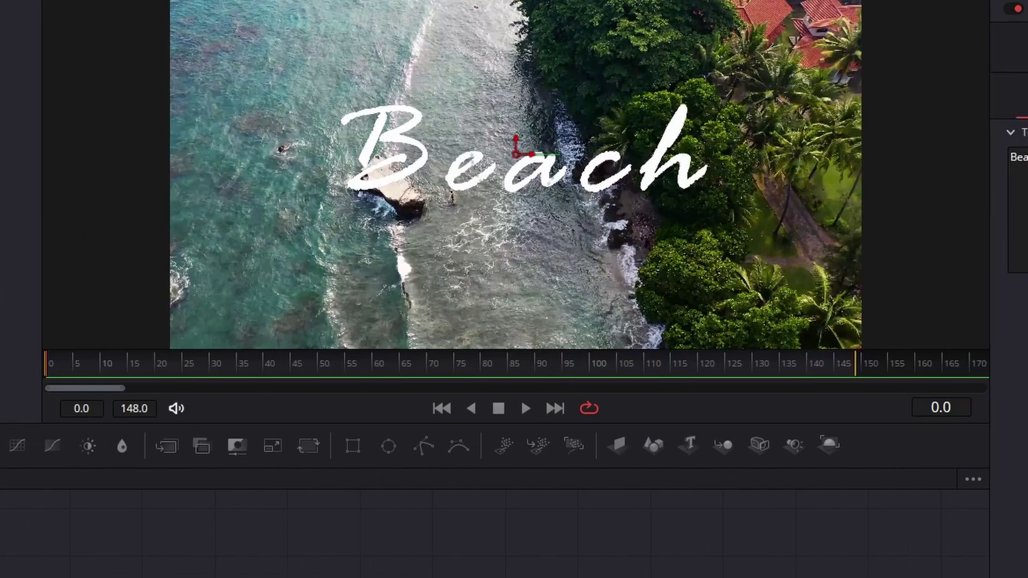
Add a Mask Paint node to the Beach text.
key("shift+space")
type("mask")
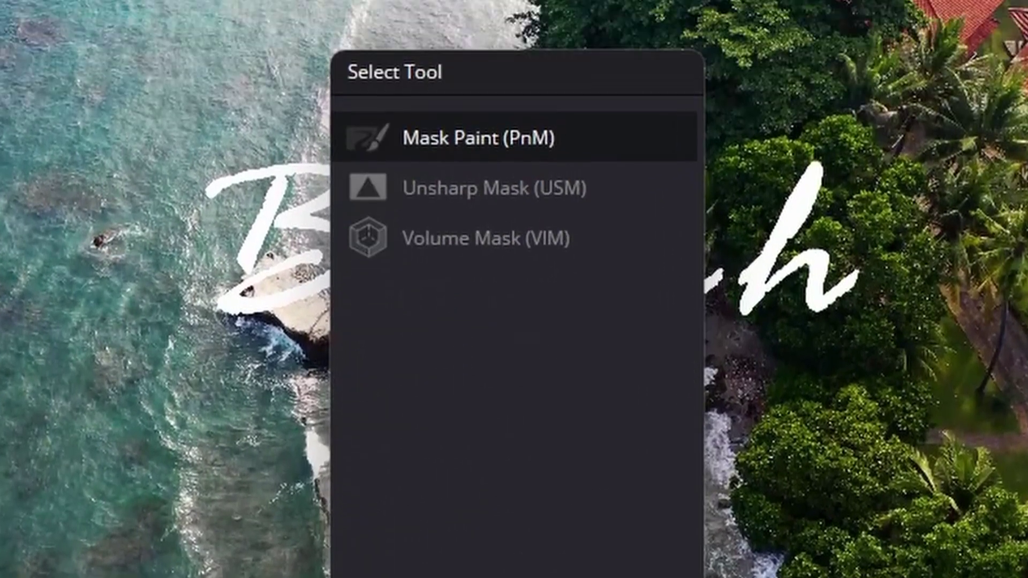
key("Return")
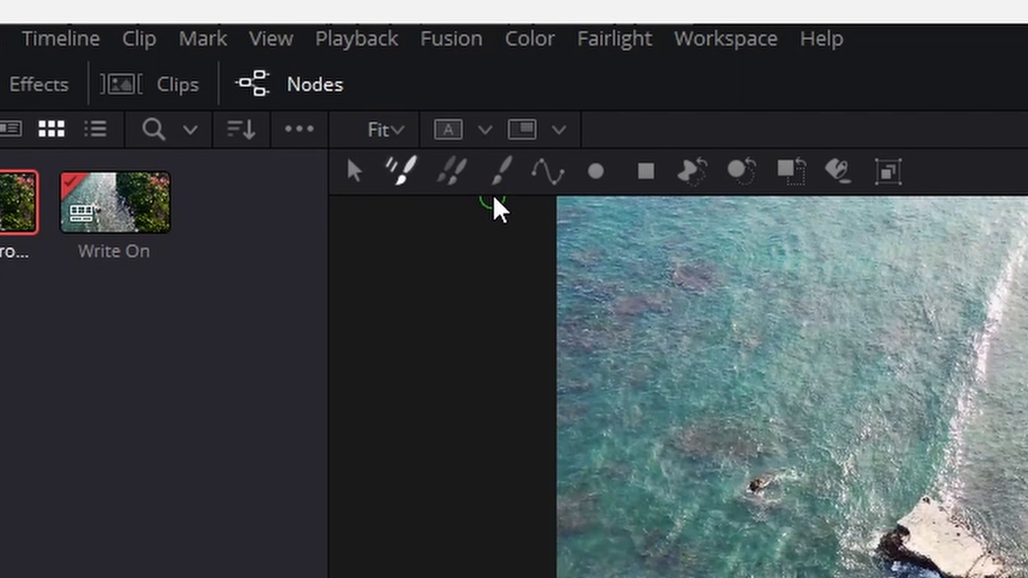
Choose the single Stroke brush for the mask paint and reduce its brush Softness.
left_click(502, 173)
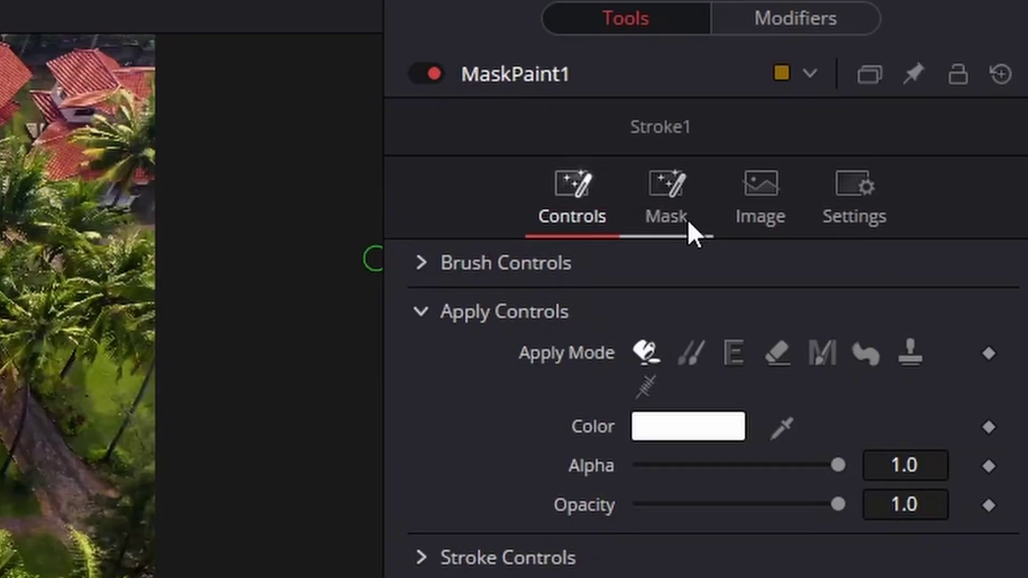
left_click(688, 215)
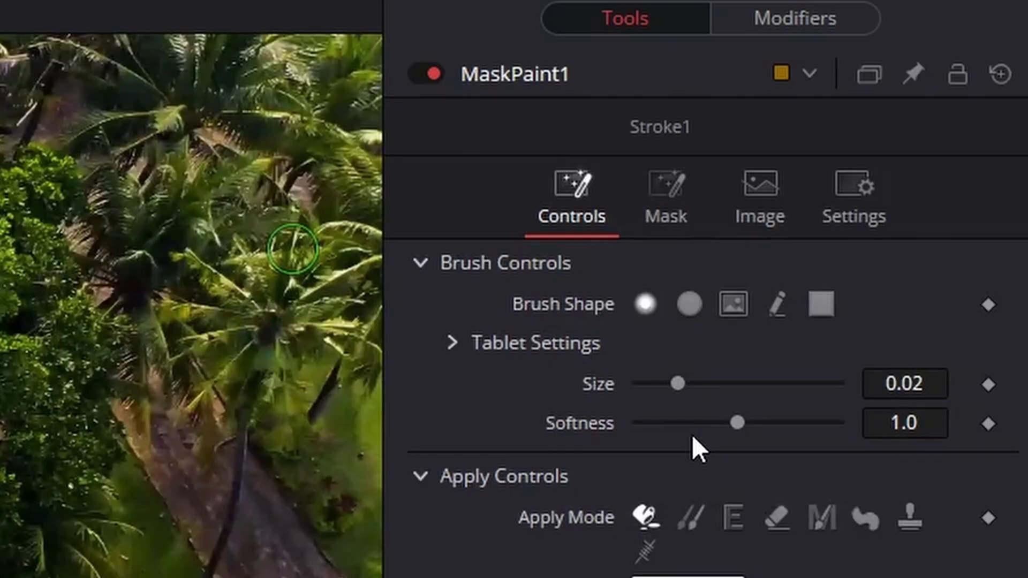
left_click_drag(750, 430, 719, 423)
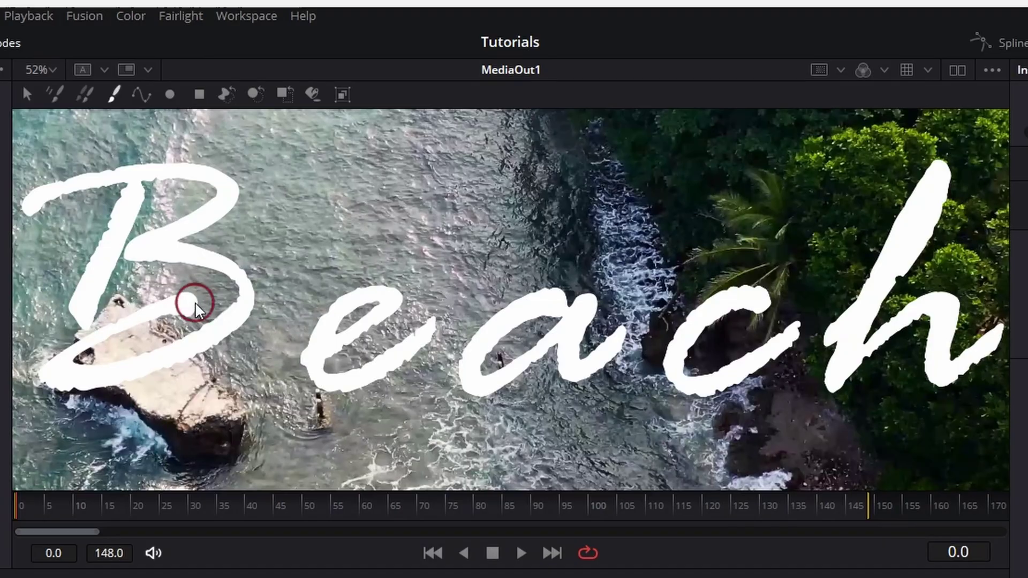
Paint one continuous mask stroke tracing every letter of Beach in writing order, and move the playhead to frame 148.
mouse_move(195, 298)
left_mouse_down()
mouse_move(64, 360)
mouse_move(207, 261)
mouse_move(189, 177)
mouse_move(114, 229)
mouse_move(289, 360)
mouse_move(340, 371)
mouse_move(492, 335)
mouse_move(562, 367)
mouse_move(746, 300)
mouse_move(790, 340)
mouse_move(944, 211)
mouse_move(833, 355)
mouse_move(948, 321)
mouse_move(995, 353)
left_mouse_up()
mouse_move(22, 519)
left_mouse_down()
mouse_move(92, 502)
mouse_move(603, 475)
mouse_move(868, 475)
mouse_move(1005, 488)
left_mouse_up()
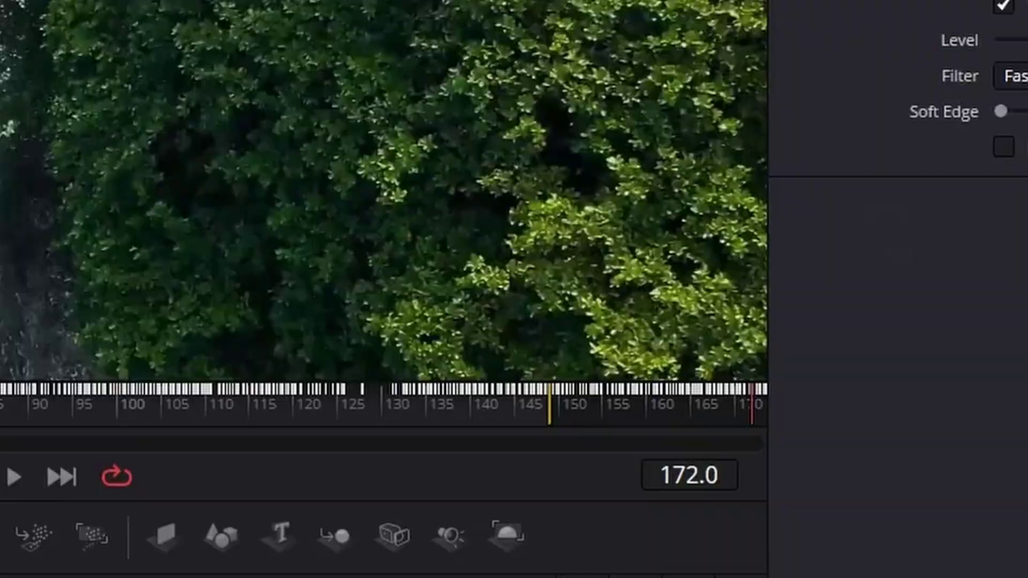
Time-stretch all of Stroke1's End keyframes in the keyframe editor so that the last one falls at frame 148.
left_click(557, 75)
scroll(653, 356, "down", 10)
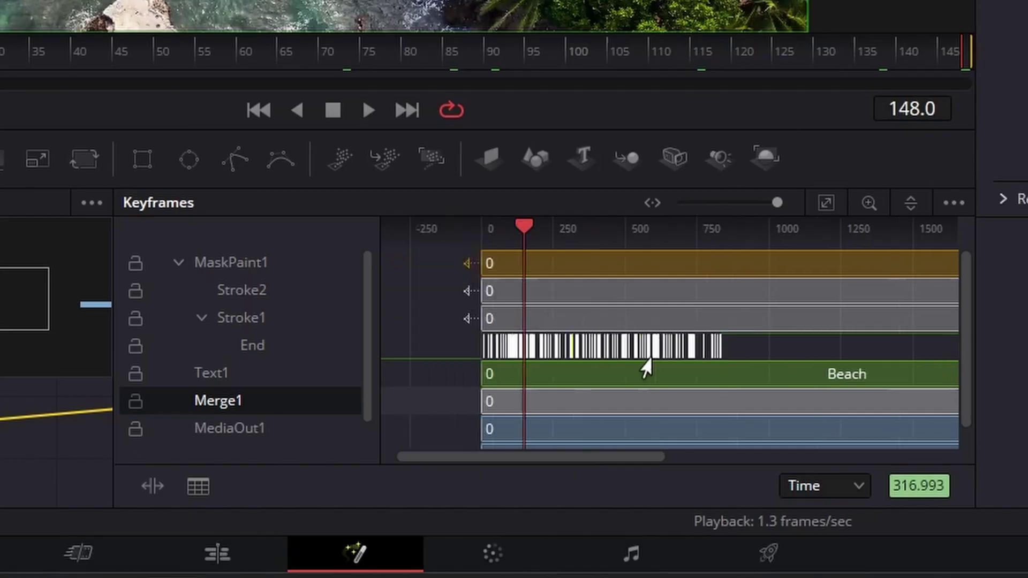
scroll(651, 358, "up", 10)
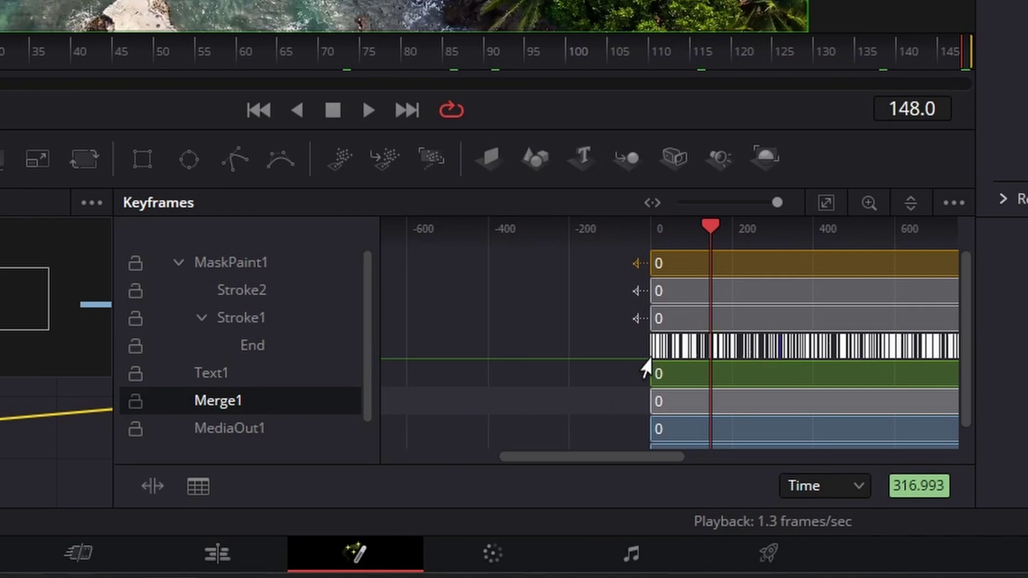
scroll(646, 368, "right", 5)
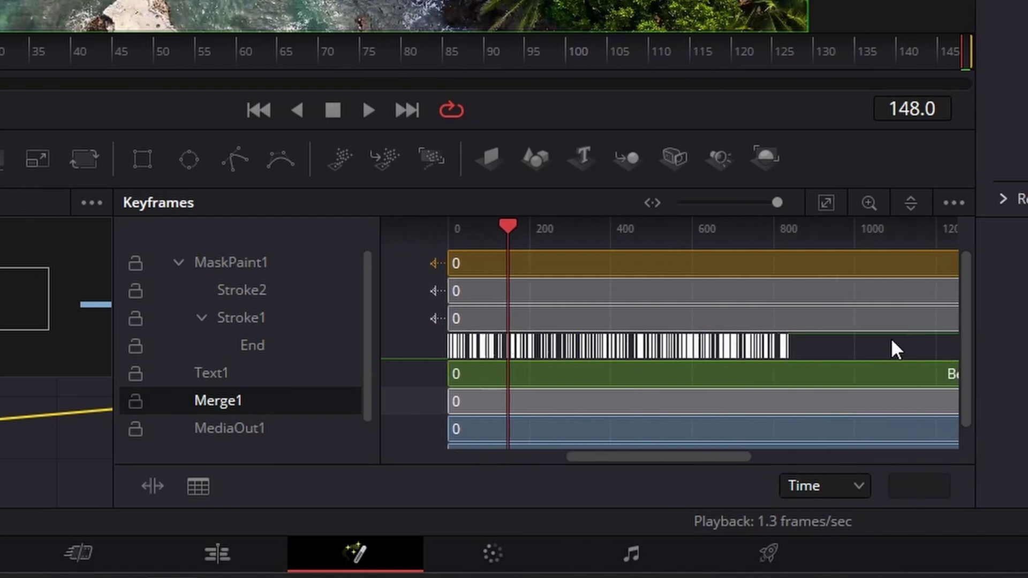
left_click_drag(615, 346, 403, 365)
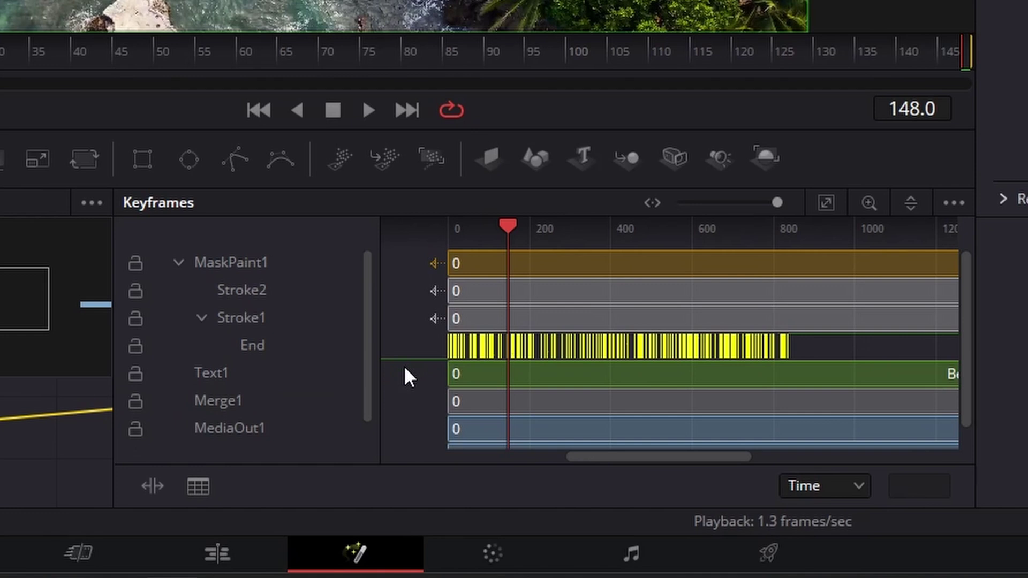
right_click(532, 358)
left_click(643, 74)
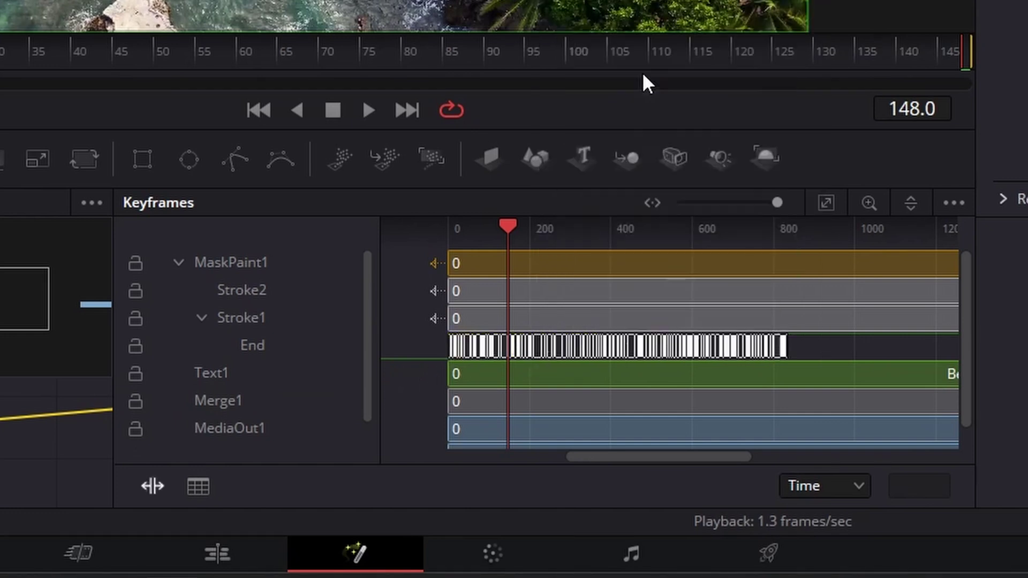
left_click_drag(791, 345, 507, 343)
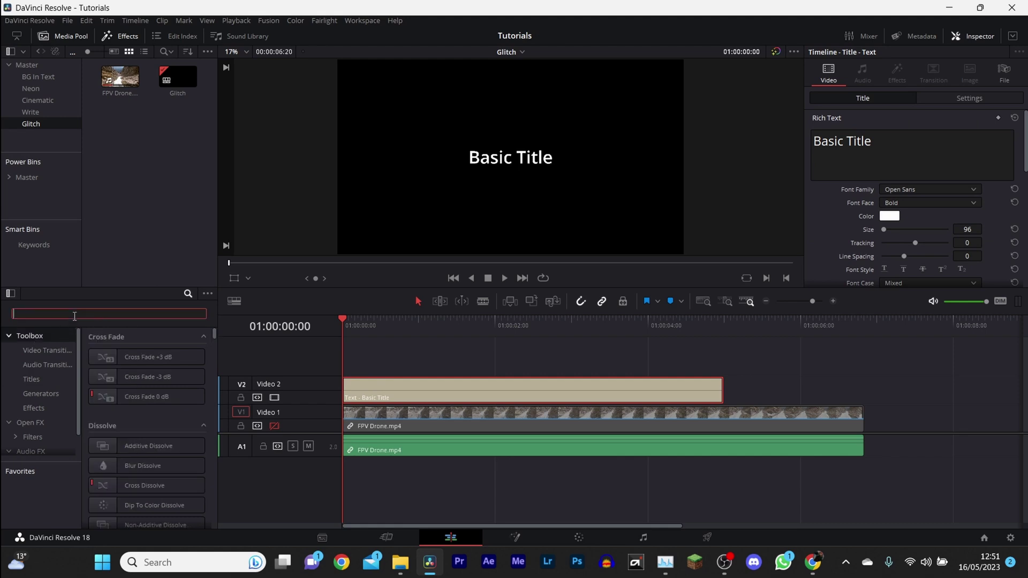
Search the effects for "digit" and try to apply the Digital Glitch Fusion effect to the title clip on Video 2.
type("digit")
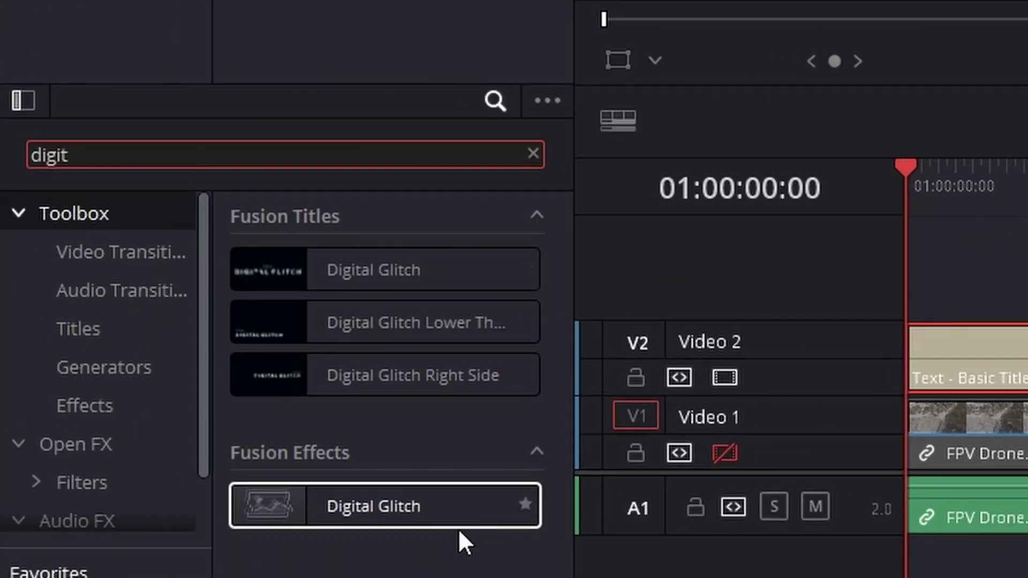
left_click_drag(405, 498, 1009, 375)
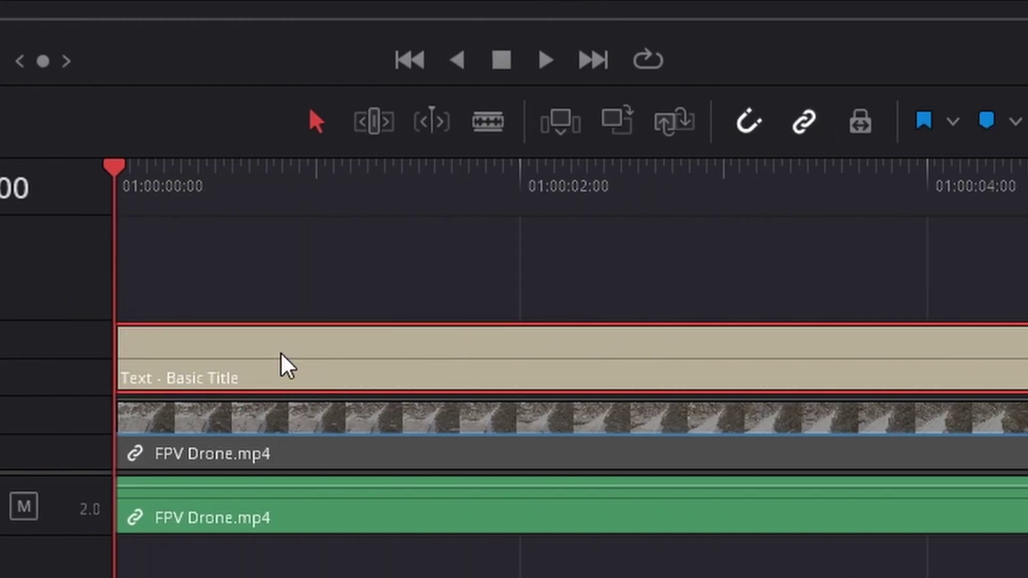
Convert the Glitch title clip on Video 2 into a compound clip named "Text".
right_click(287, 366)
left_click(352, 375)
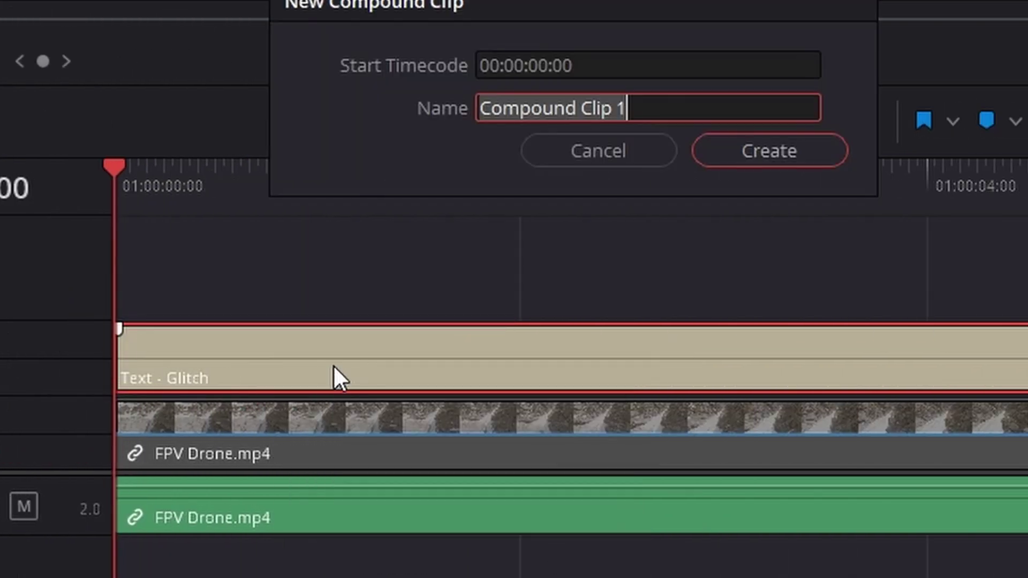
type("Text")
key("Return")
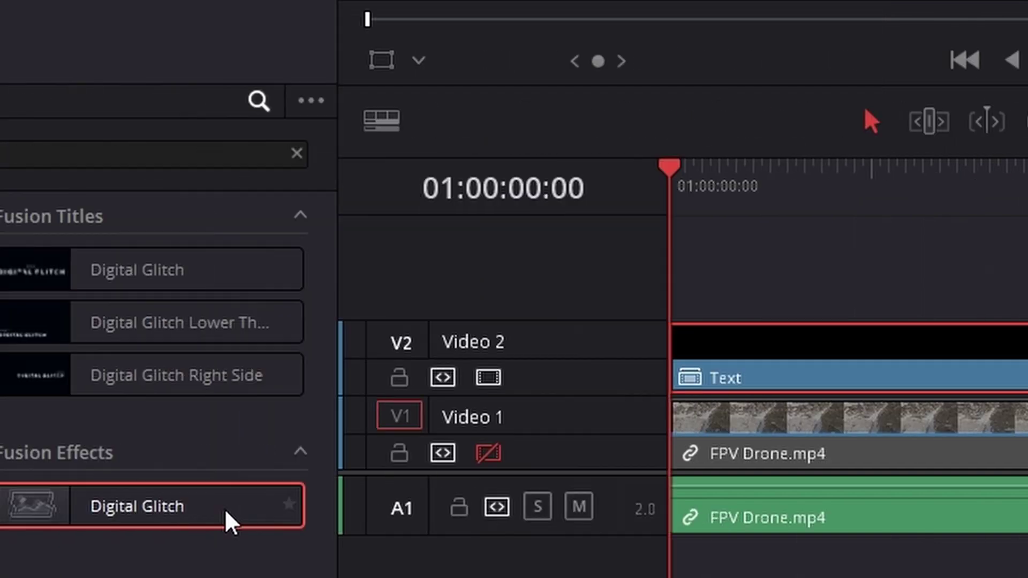
Apply the Digital Glitch Fusion effect to the Text compound clip and open its effect controls.
left_click_drag(224, 523, 889, 378)
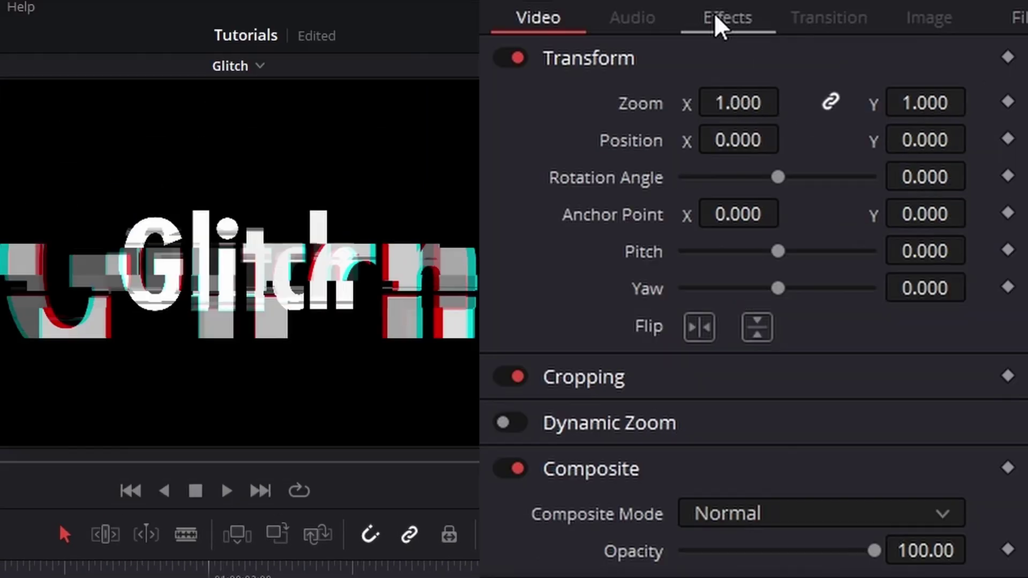
left_click(717, 25)
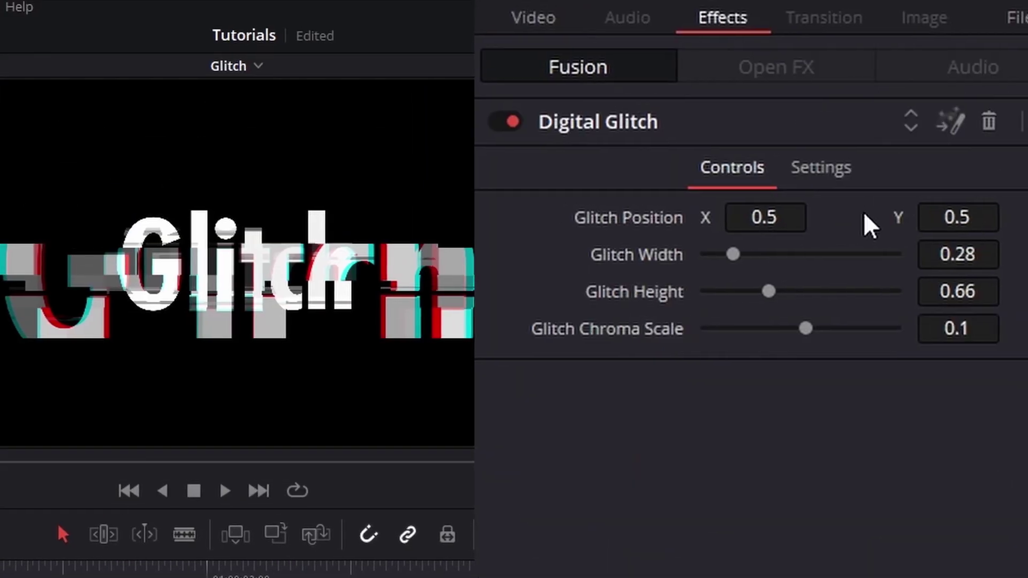
Keyframe Digital Glitch's Glitch Width and Glitch Height at 0.0 and move the playhead forward for the next keyframe.
left_click_drag(734, 259, 679, 269)
left_click_drag(743, 291, 671, 303)
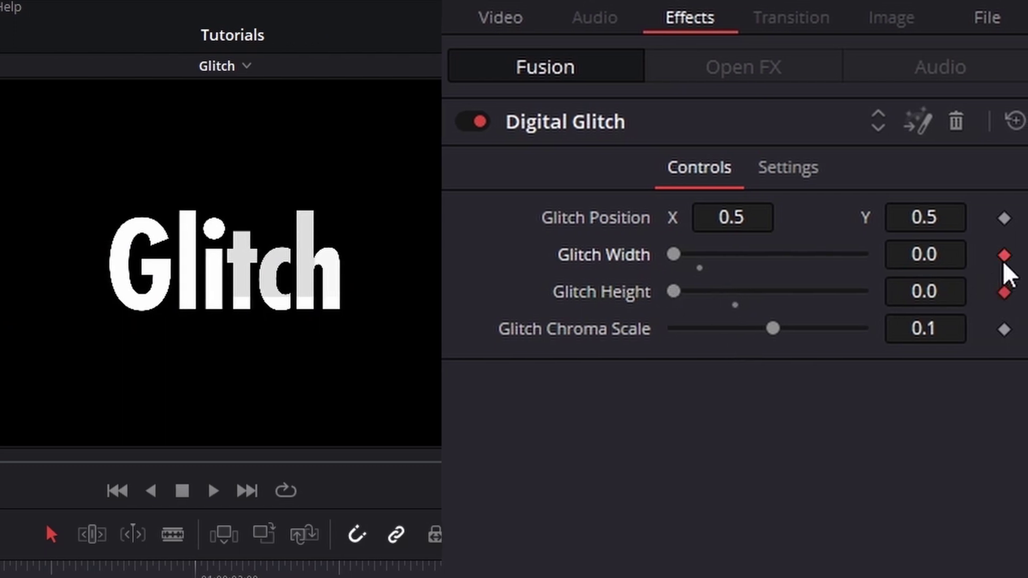
key("shift+Right")
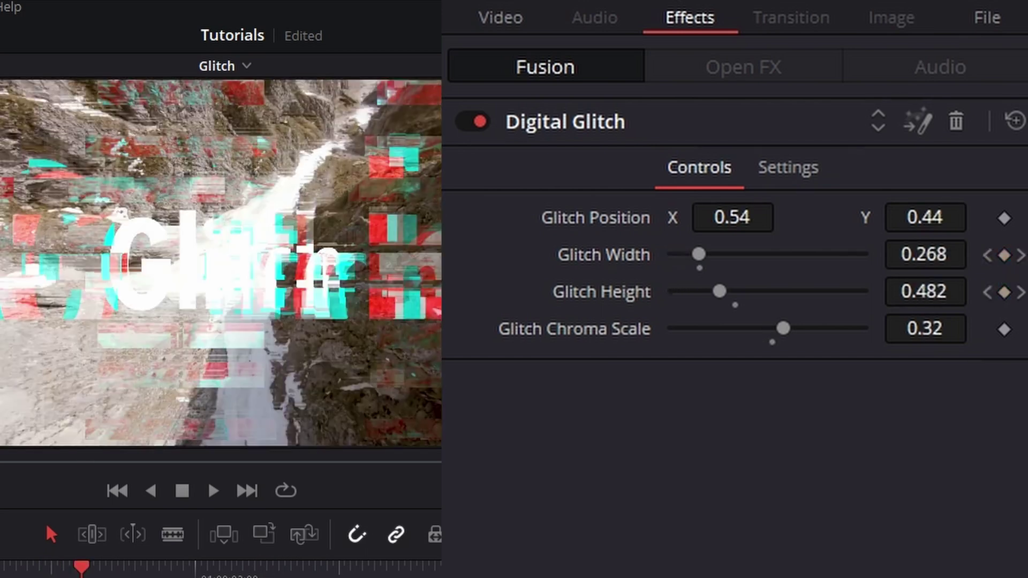